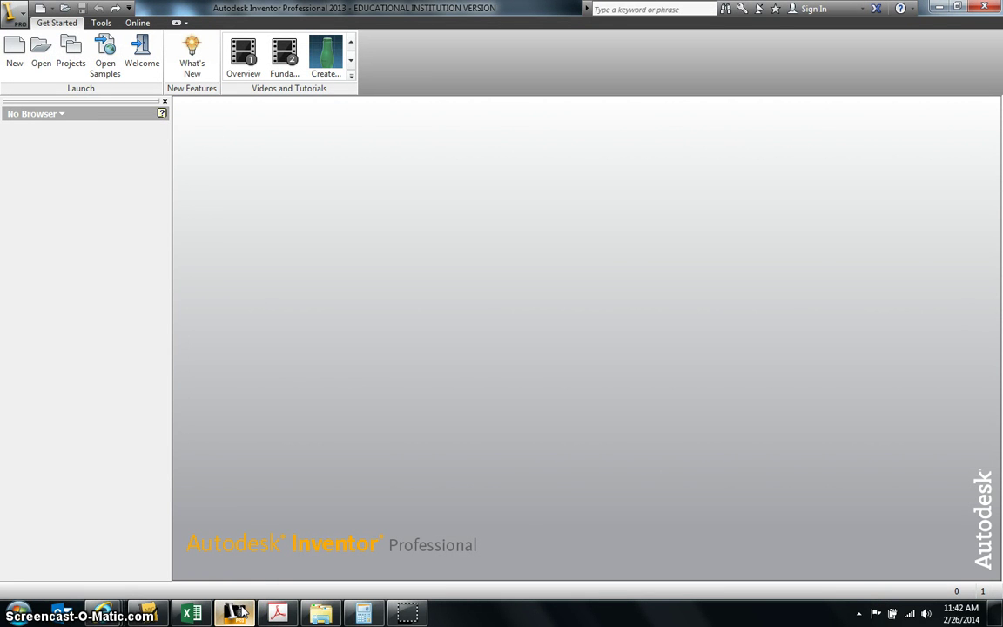
Step: Look over the finger part drawing in Acrobat, highlighting its outline
{"action": "left_click", "coordinate": [278, 613]}
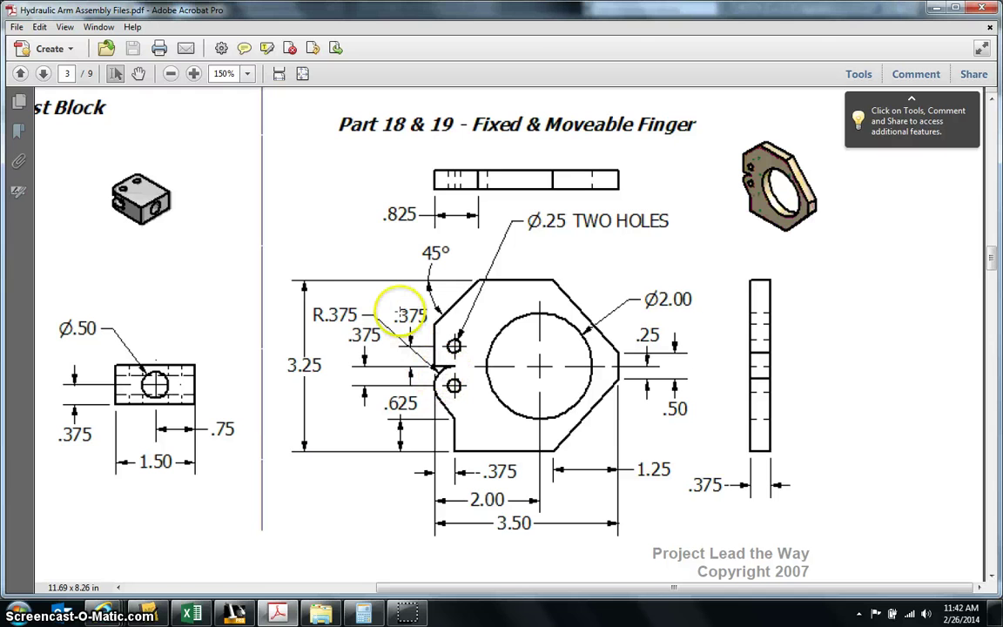
{"action": "mouse_move", "coordinate": [282, 246]}
{"action": "left_mouse_down"}
{"action": "mouse_move", "coordinate": [295, 269]}
{"action": "mouse_move", "coordinate": [605, 354]}
{"action": "mouse_move", "coordinate": [728, 366]}
{"action": "left_mouse_up"}
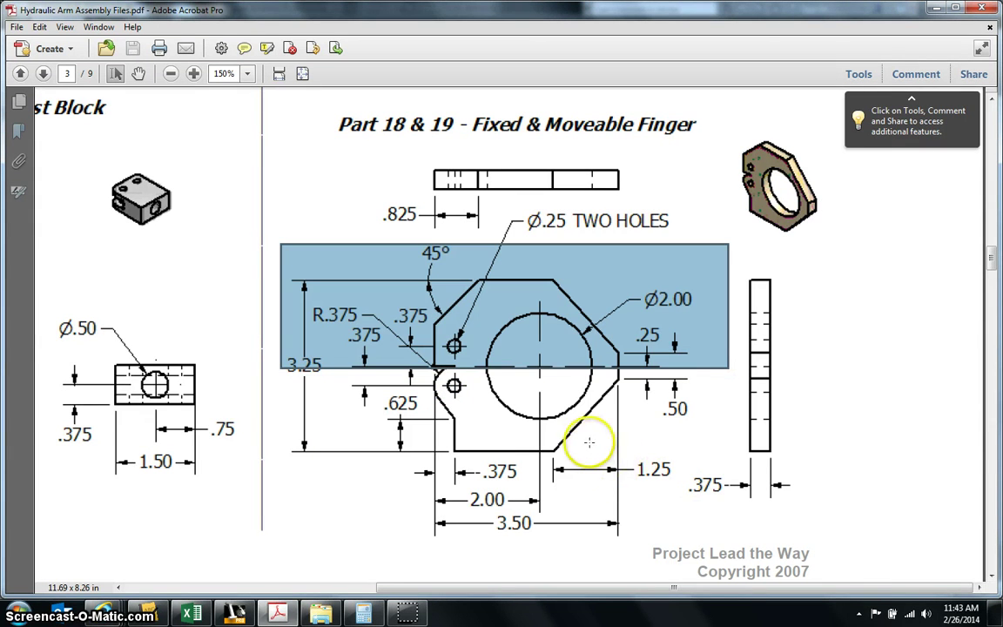
{"action": "left_click", "coordinate": [236, 613]}
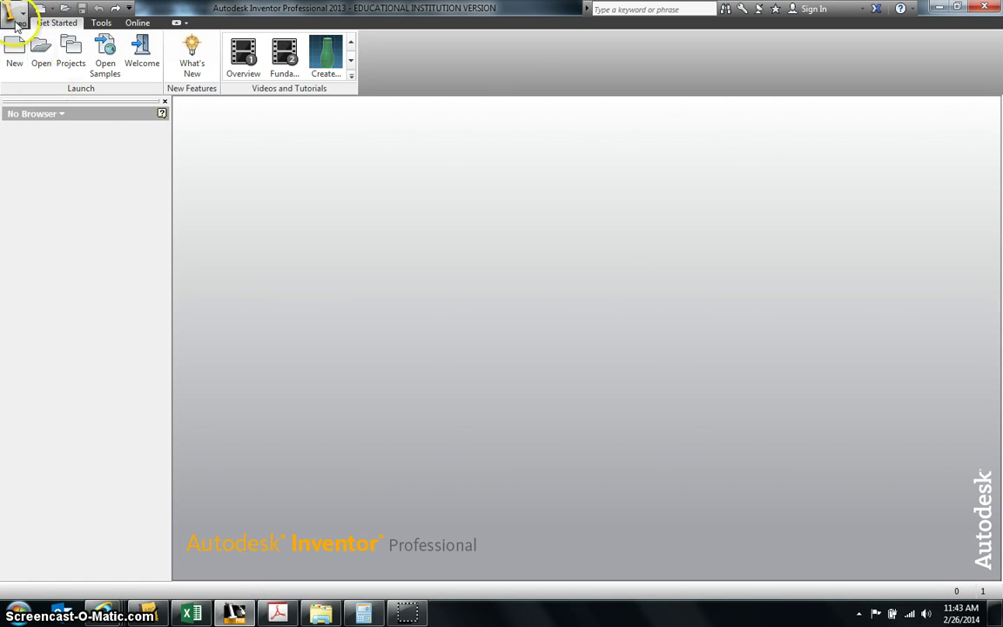
Step: Create a new Standard.ipt part with a 2D sketch on the XY origin plane
{"action": "left_click", "coordinate": [13, 57]}
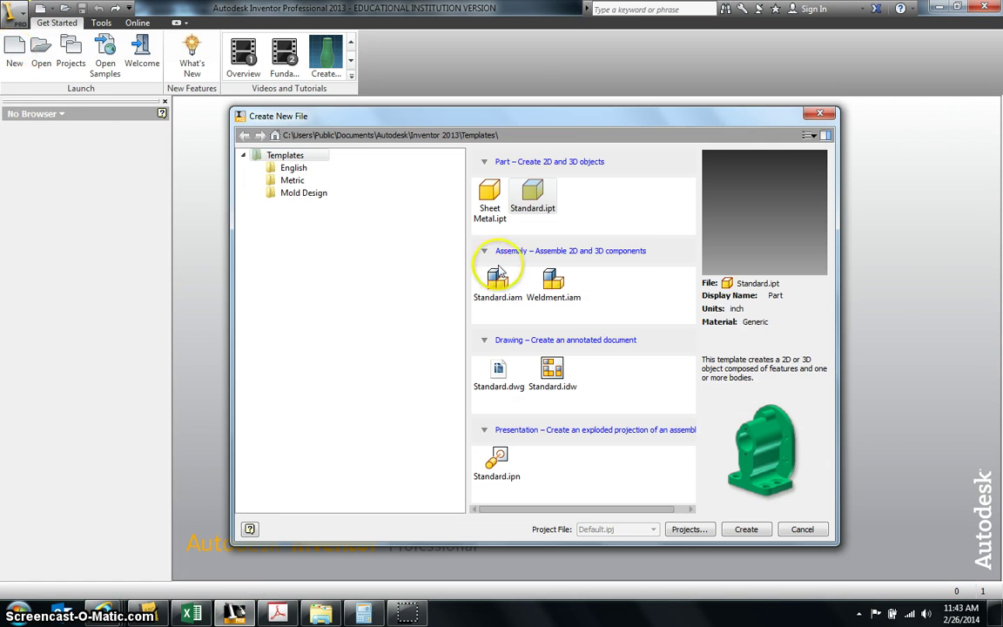
{"action": "double_click", "coordinate": [535, 195]}
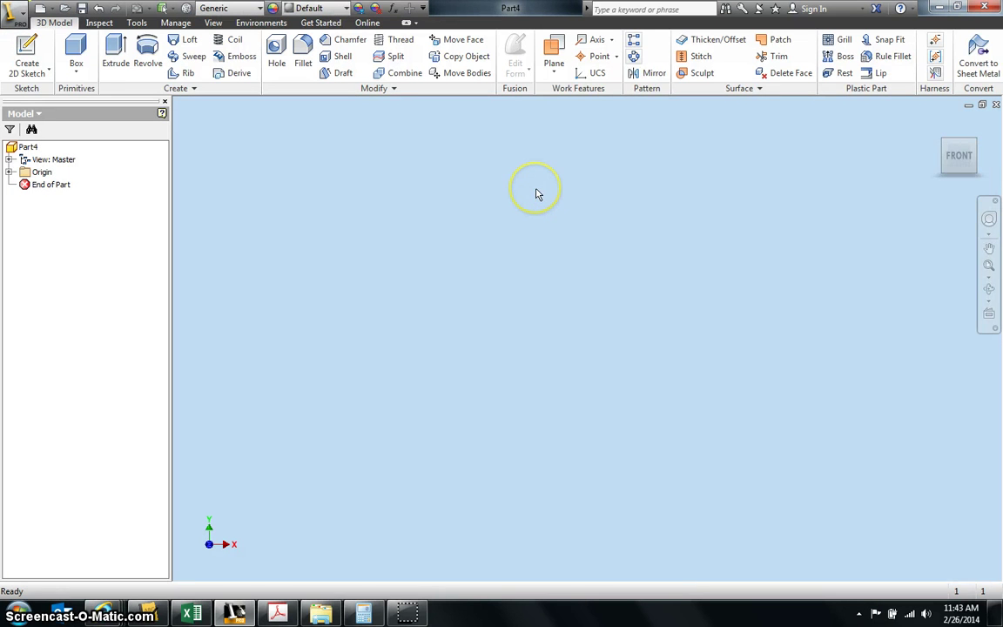
{"action": "left_click", "coordinate": [26, 50]}
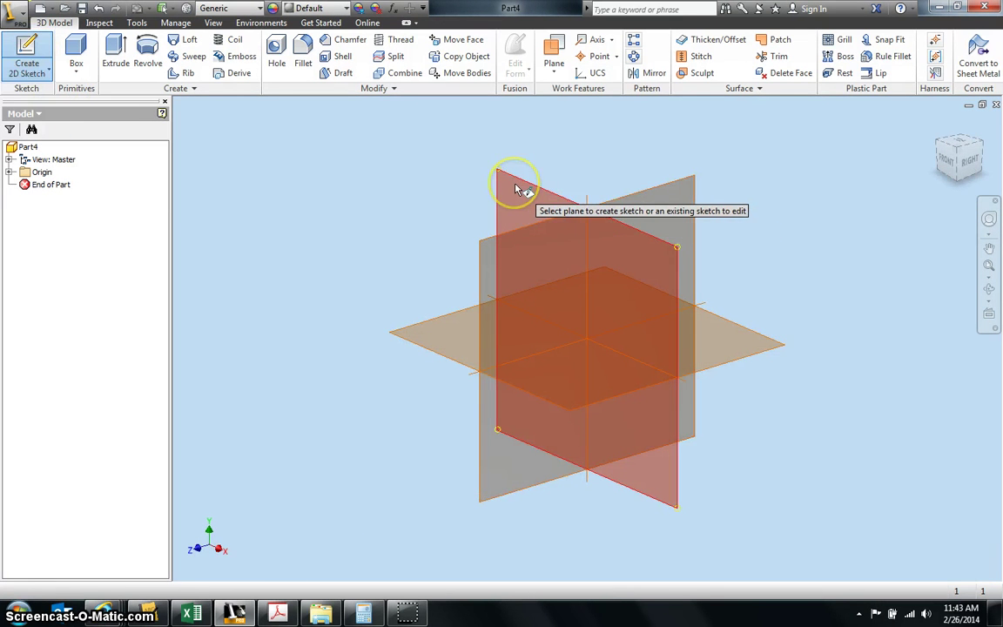
{"action": "left_click", "coordinate": [512, 180]}
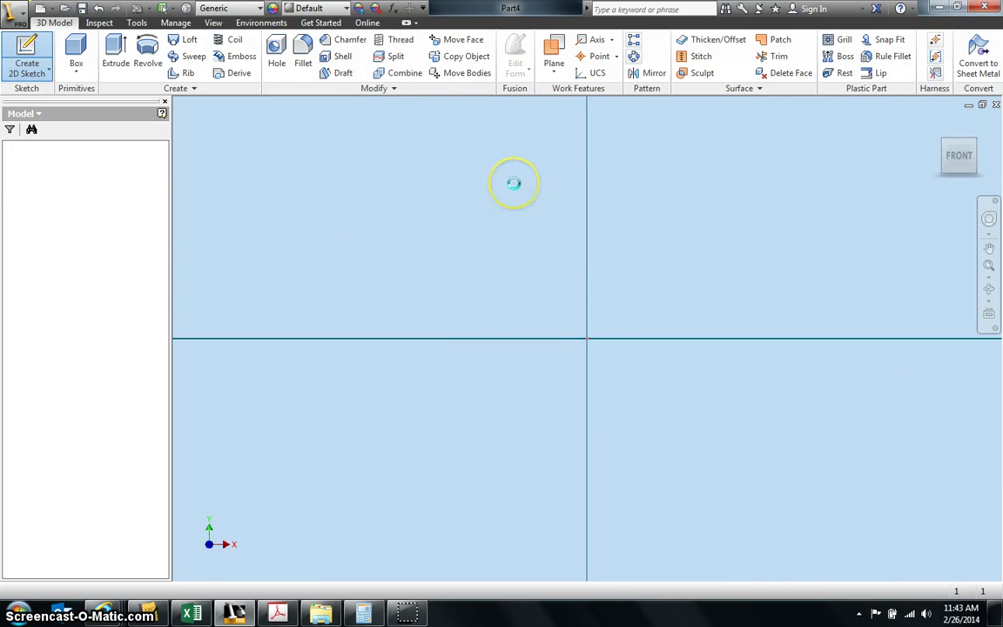
{"action": "left_click", "coordinate": [277, 614]}
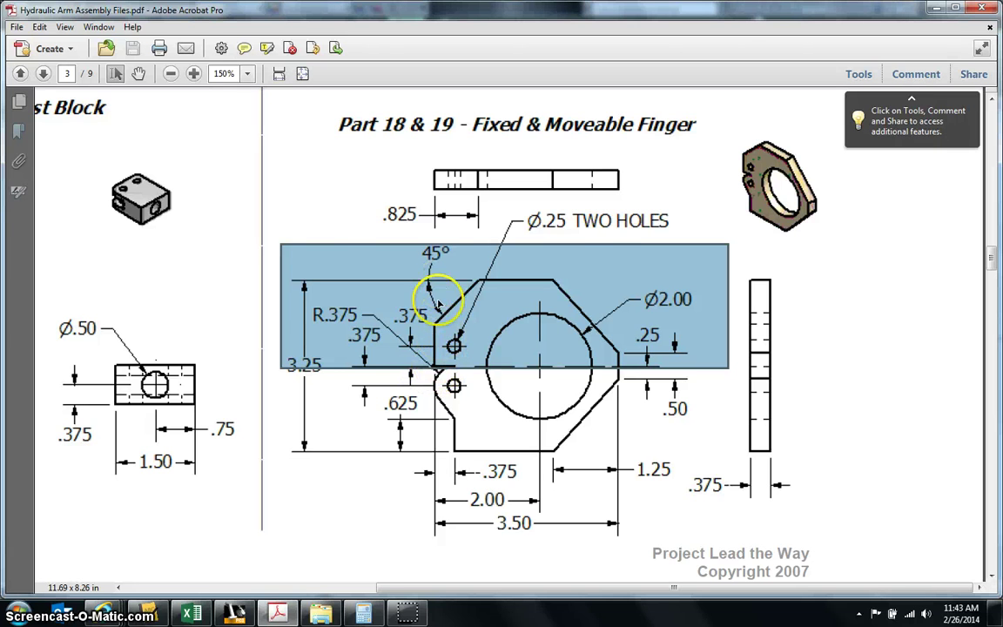
Step: Highlight the upper half of the part outline in the drawing
{"action": "left_click", "coordinate": [332, 356]}
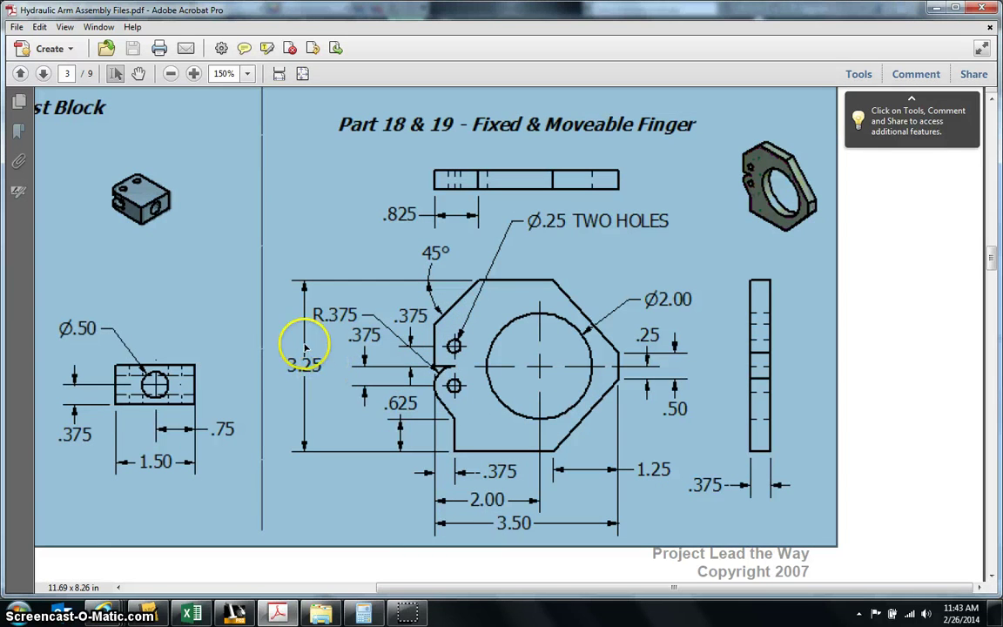
{"action": "left_click", "coordinate": [332, 373]}
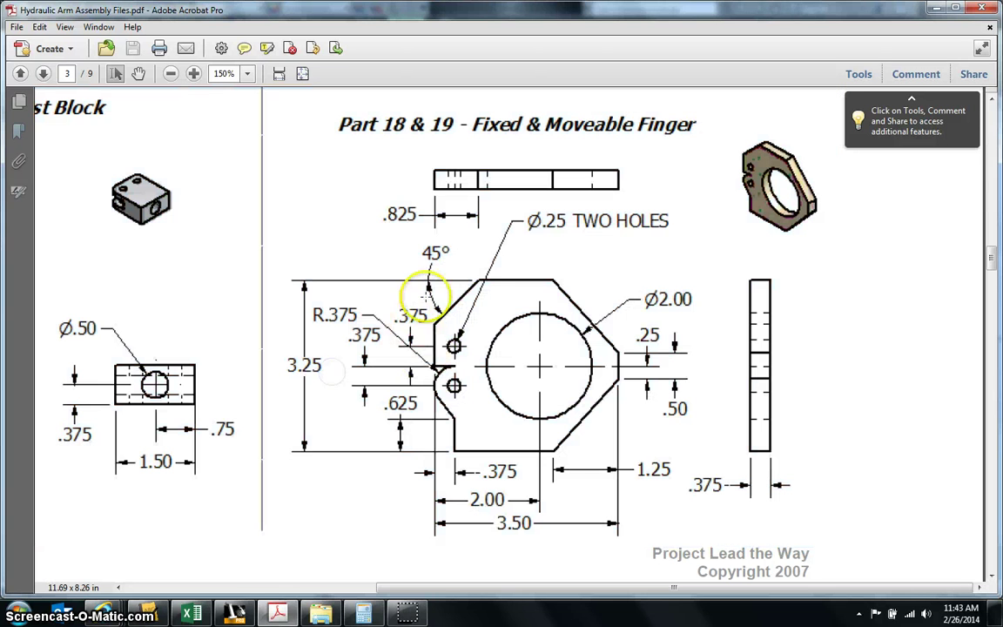
{"action": "mouse_move", "coordinate": [400, 266]}
{"action": "left_mouse_down"}
{"action": "mouse_move", "coordinate": [463, 334]}
{"action": "mouse_move", "coordinate": [672, 366]}
{"action": "left_mouse_up"}
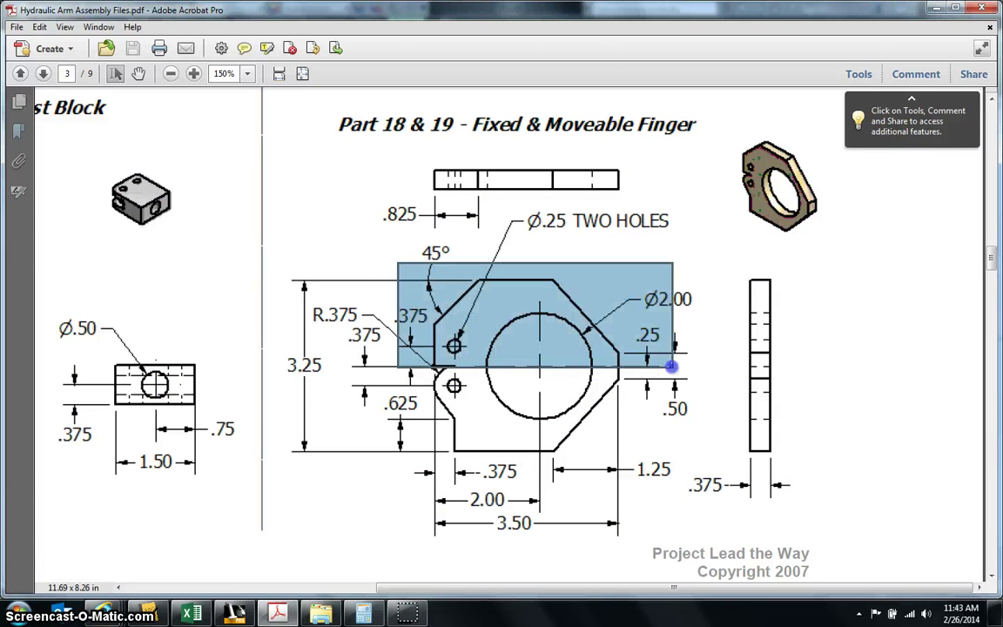
Step: In Calculator, divide the 3.25 height by 2 to get 1.625
{"action": "left_click", "coordinate": [364, 614]}
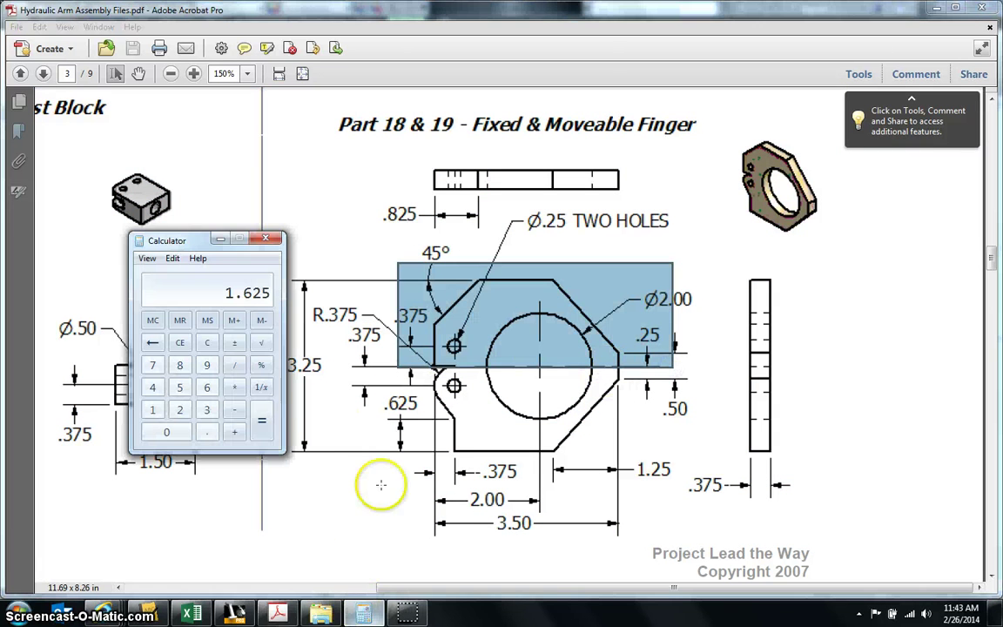
{"action": "left_click", "coordinate": [208, 409]}
{"action": "left_click", "coordinate": [206, 432]}
{"action": "left_click", "coordinate": [180, 409]}
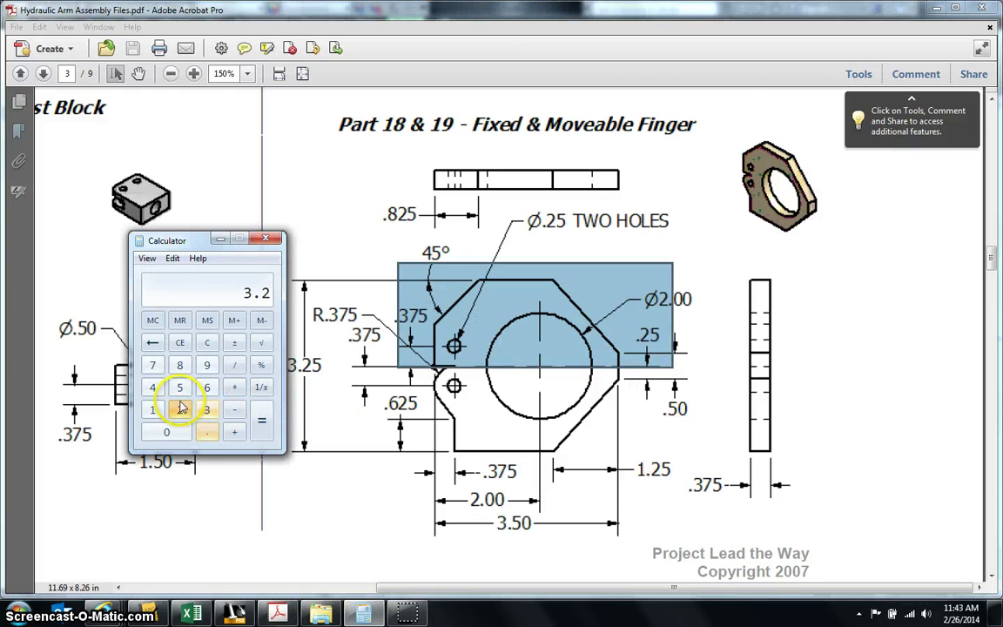
{"action": "left_click", "coordinate": [181, 388]}
{"action": "left_click", "coordinate": [235, 365]}
{"action": "left_click", "coordinate": [179, 409]}
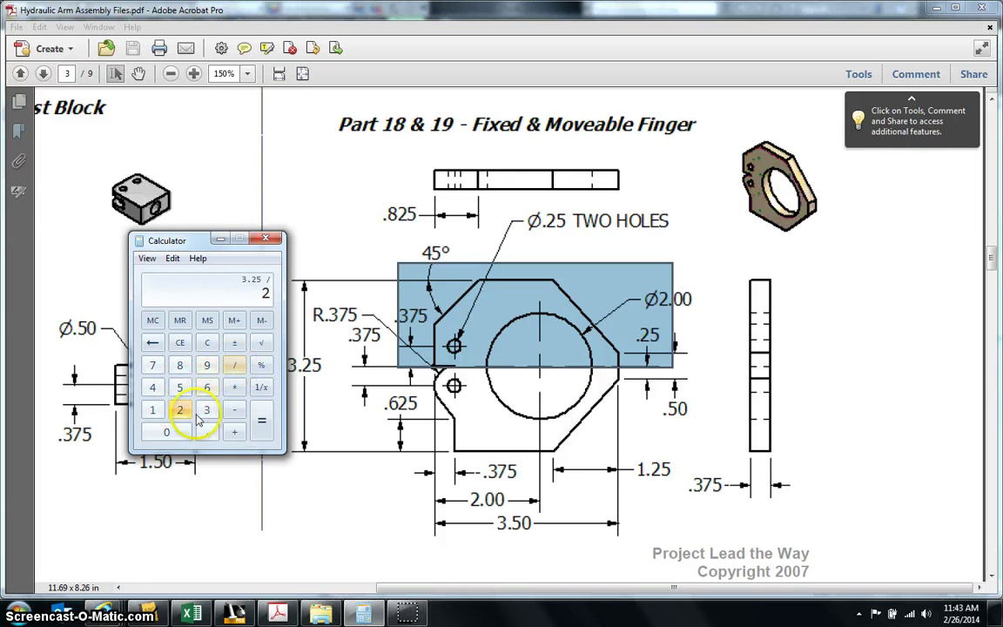
{"action": "left_click", "coordinate": [263, 421]}
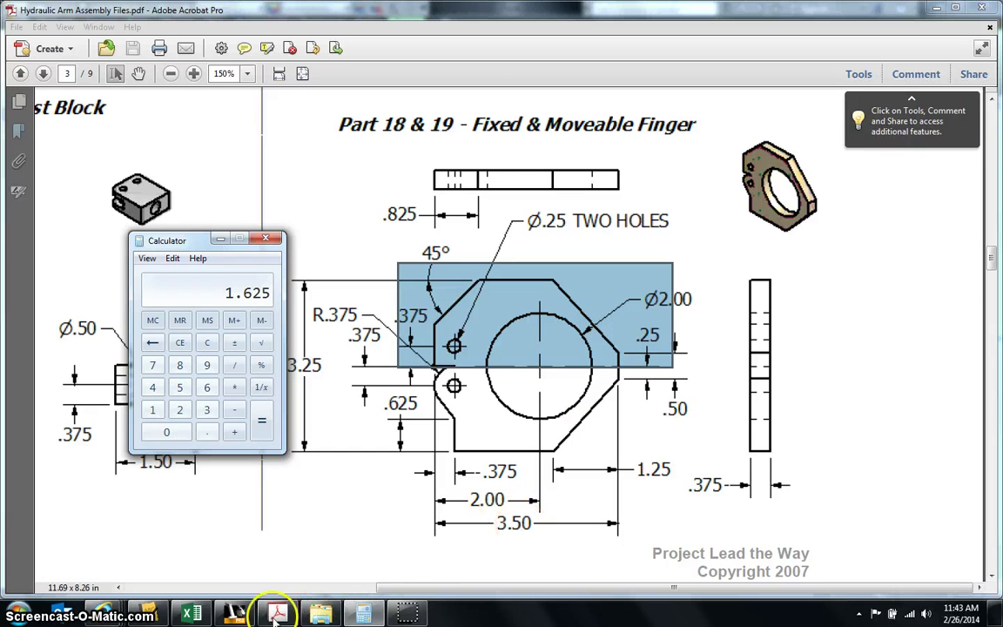
Step: Draw a 3.5 × 1.625 in two-point rectangle from the origin, view FRONT, and finish Sketch1
{"action": "left_click", "coordinate": [236, 614]}
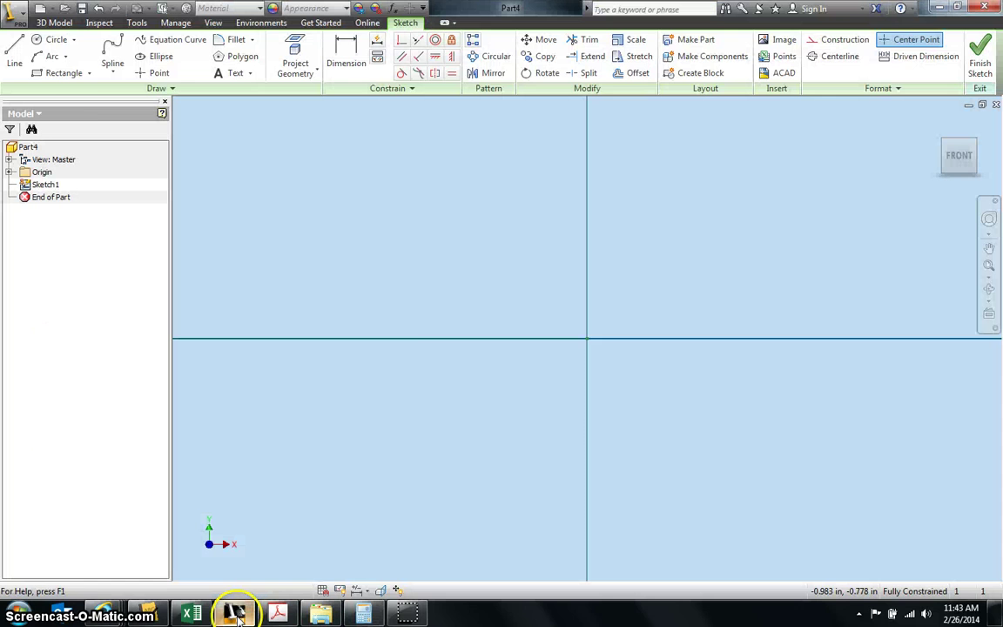
{"action": "left_click", "coordinate": [59, 73]}
{"action": "left_click", "coordinate": [587, 338]}
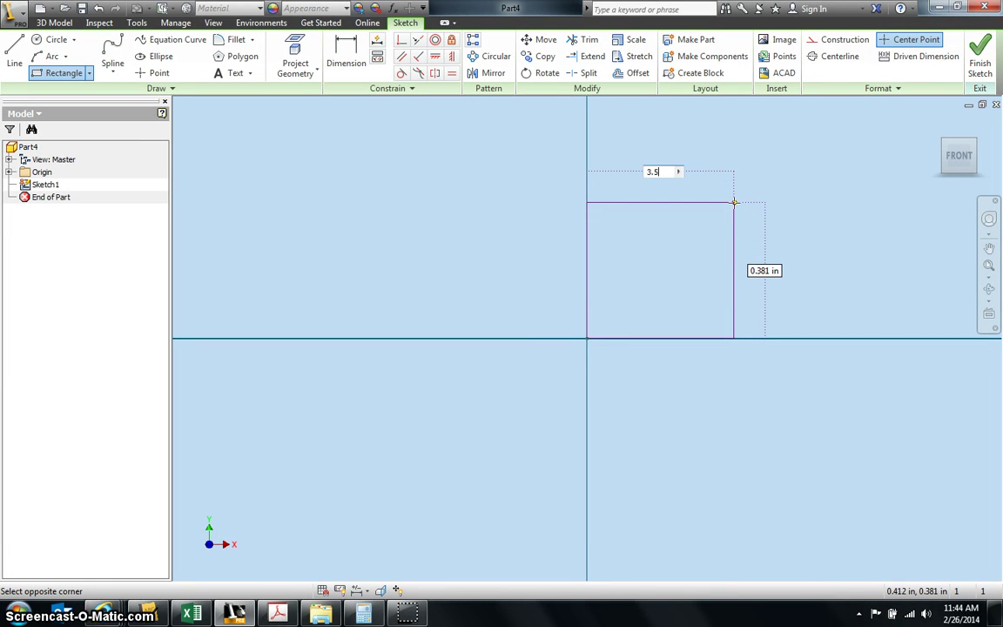
{"action": "key", "text": "Tab"}
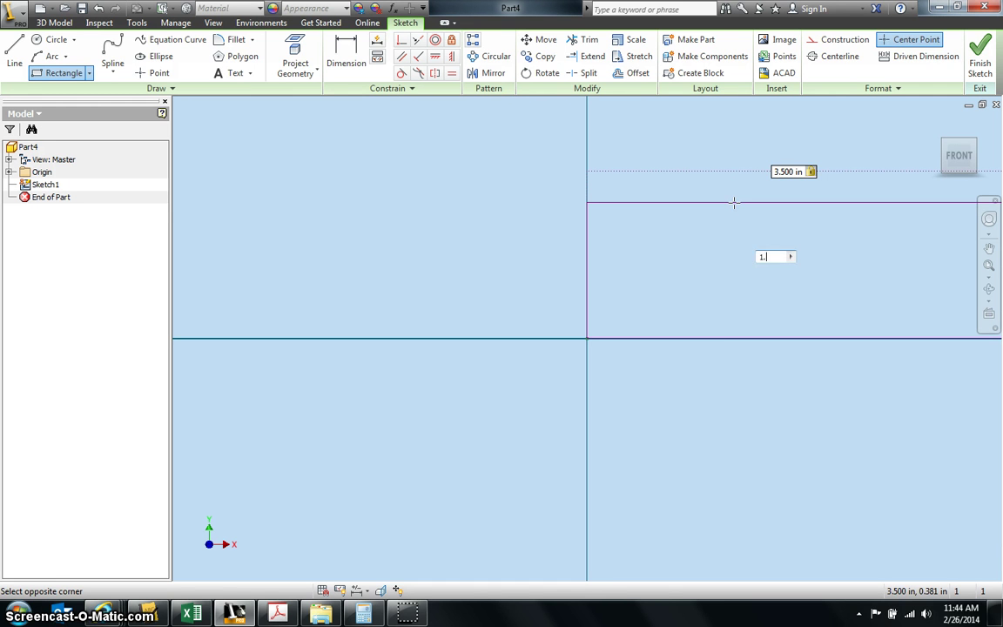
{"action": "key", "text": "Escape"}
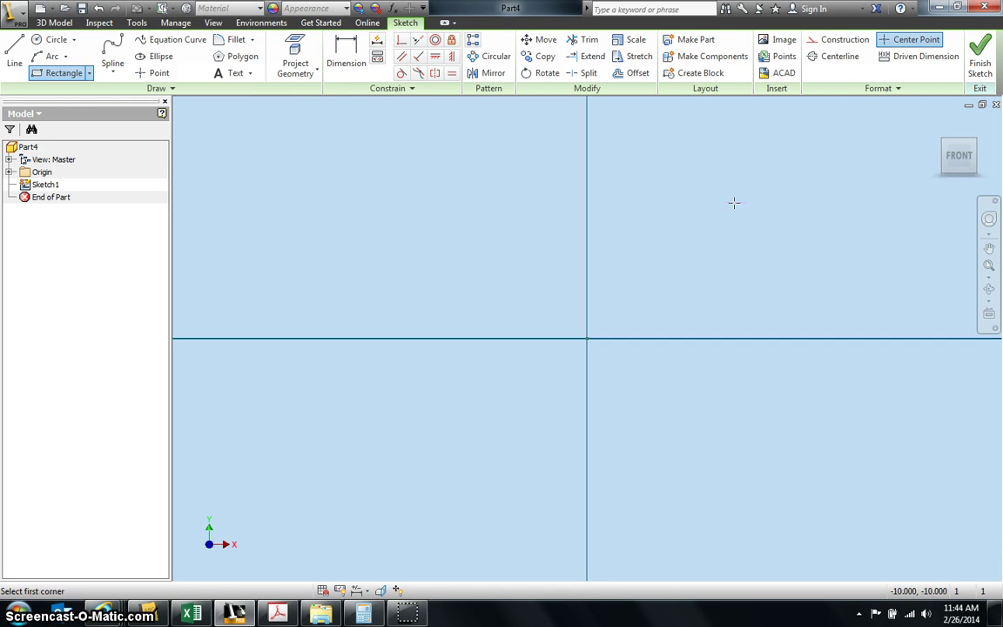
{"action": "left_click", "coordinate": [959, 155]}
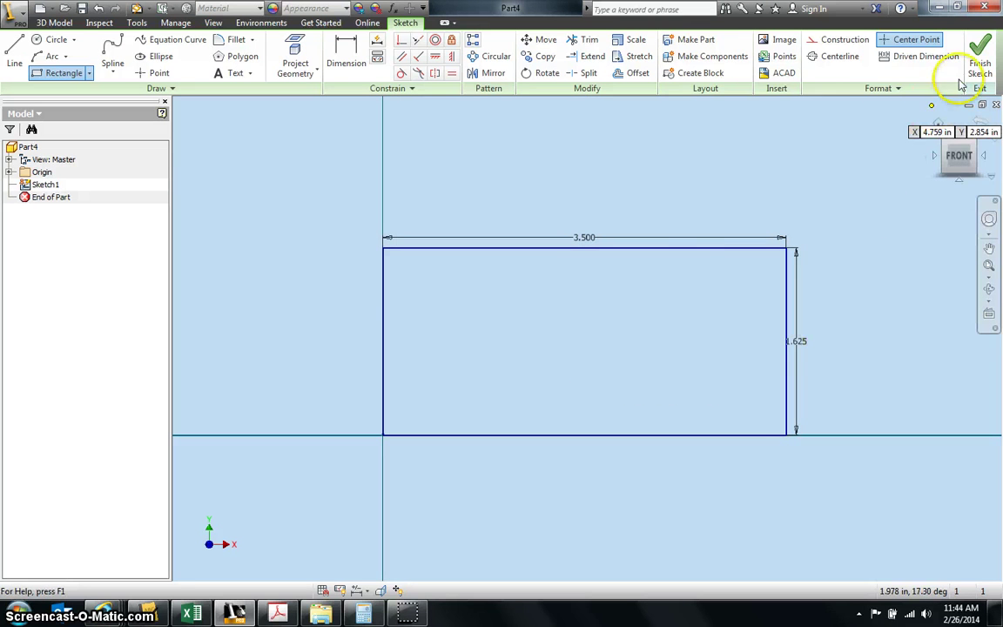
{"action": "left_click", "coordinate": [980, 54]}
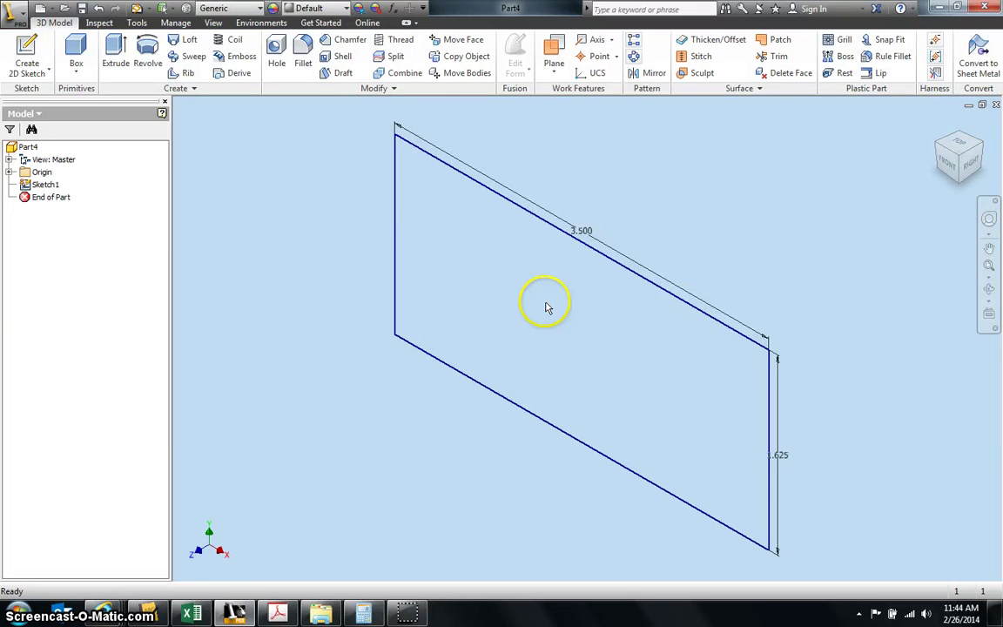
{"action": "left_click", "coordinate": [272, 611]}
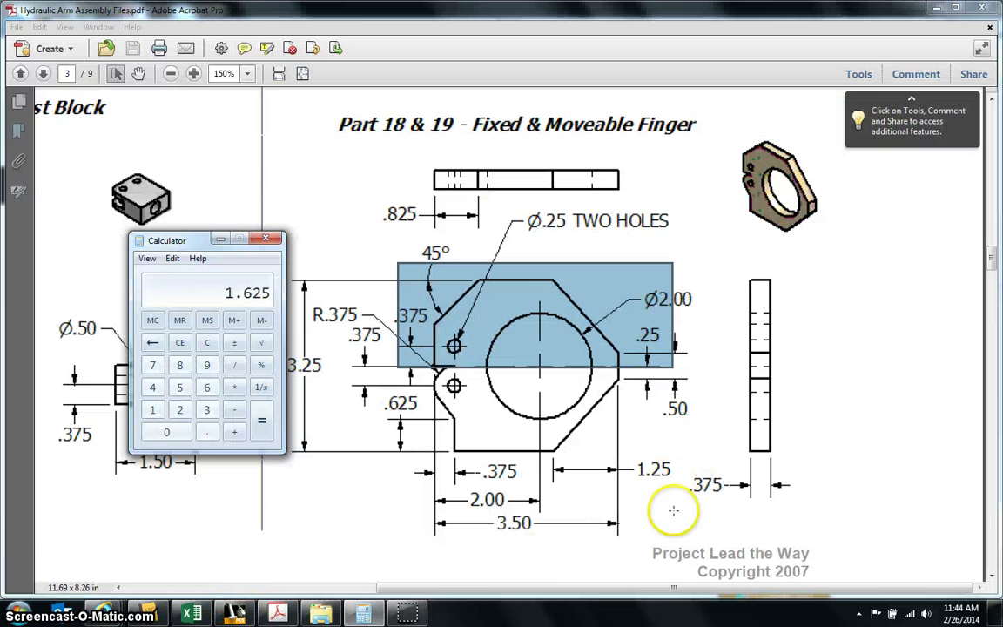
Step: Send Calculator behind the drawing, clear the highlight, and return to Part4
{"action": "left_click", "coordinate": [390, 343]}
{"action": "left_click", "coordinate": [741, 497]}
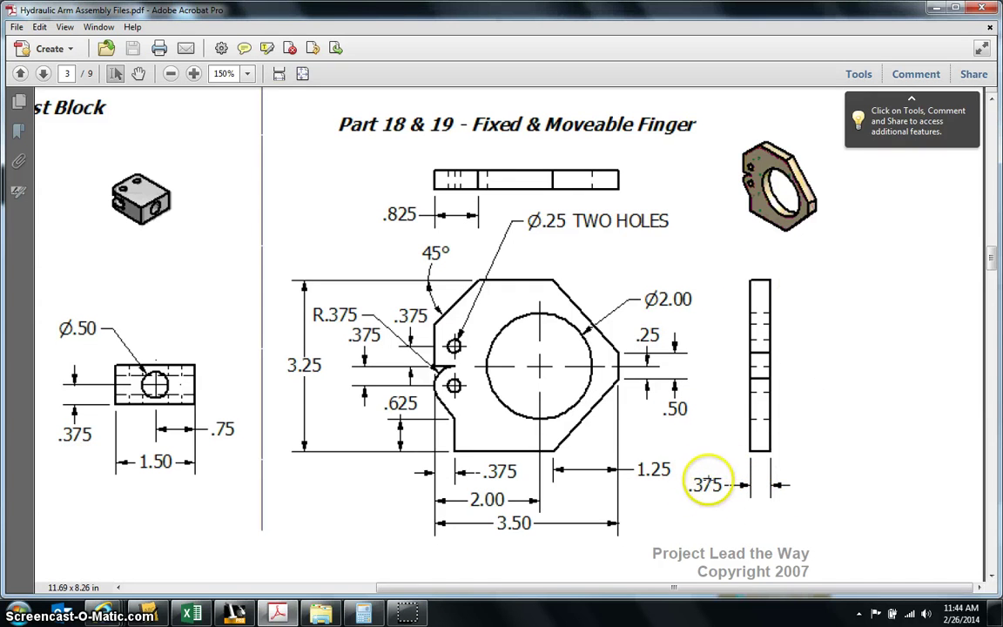
{"action": "left_click", "coordinate": [234, 611]}
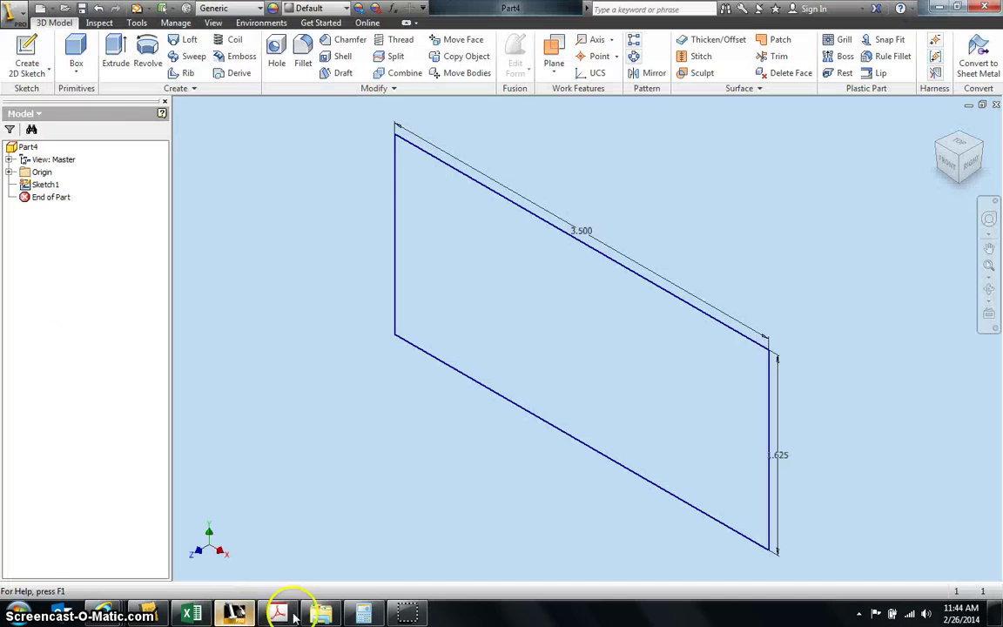
Step: Extrude the rectangle 0.375 in the reversed direction into a solid plate
{"action": "left_click", "coordinate": [116, 65]}
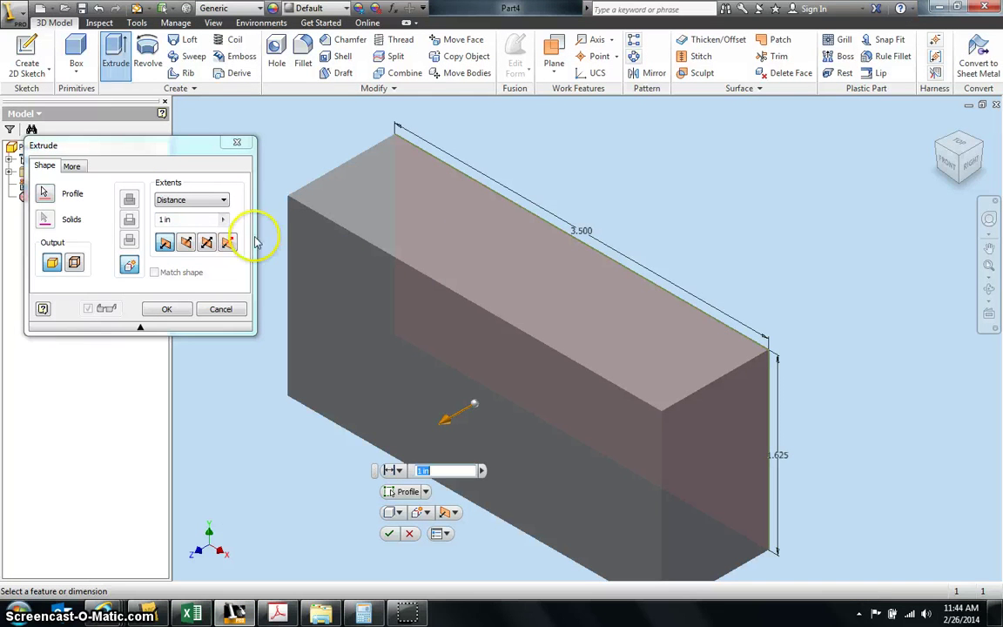
{"action": "left_click", "coordinate": [187, 242]}
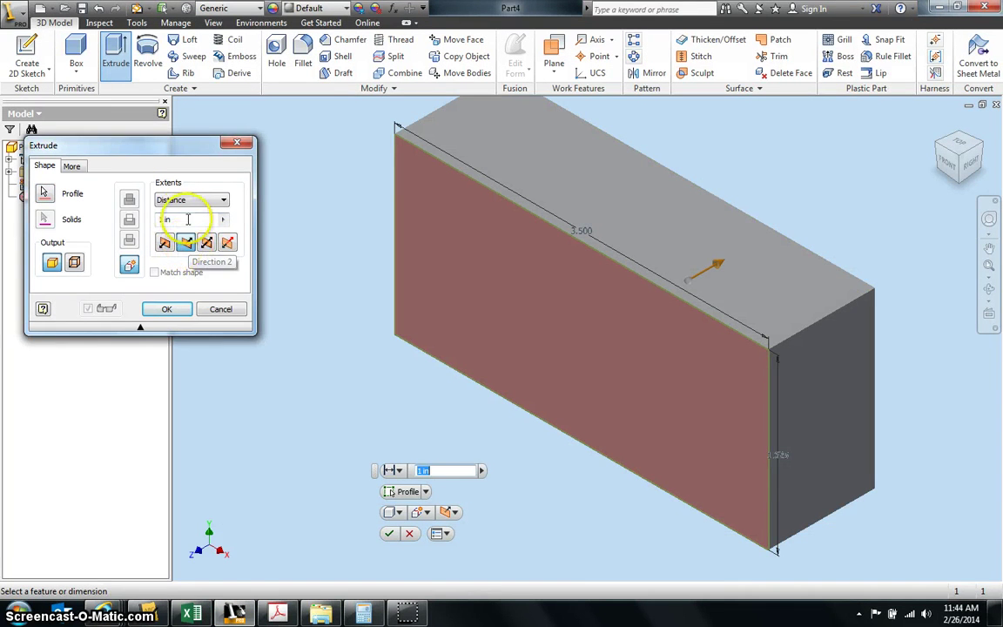
{"action": "left_click", "coordinate": [188, 219]}
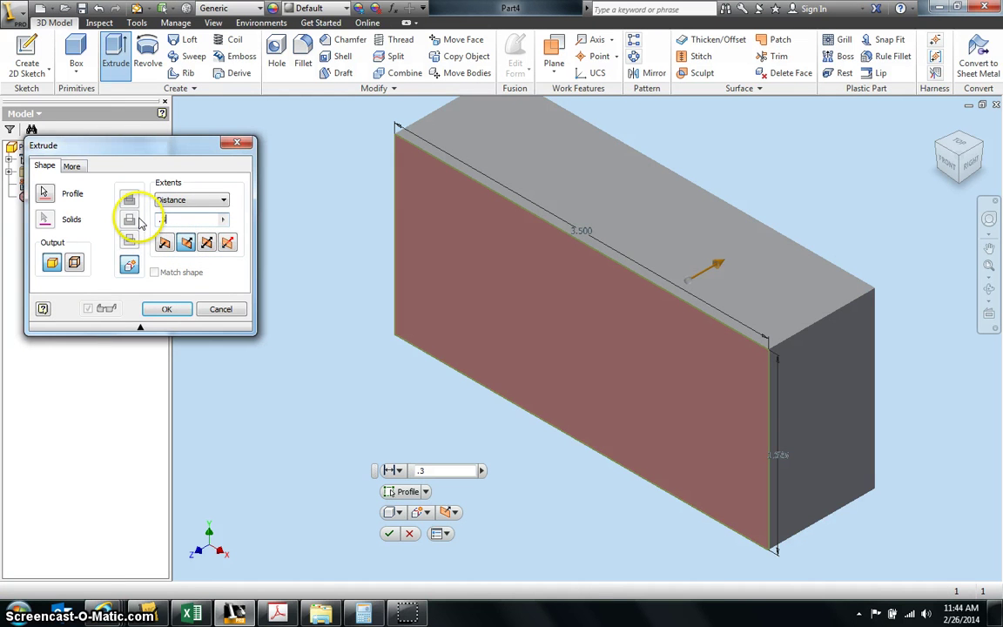
{"action": "left_click", "coordinate": [166, 309]}
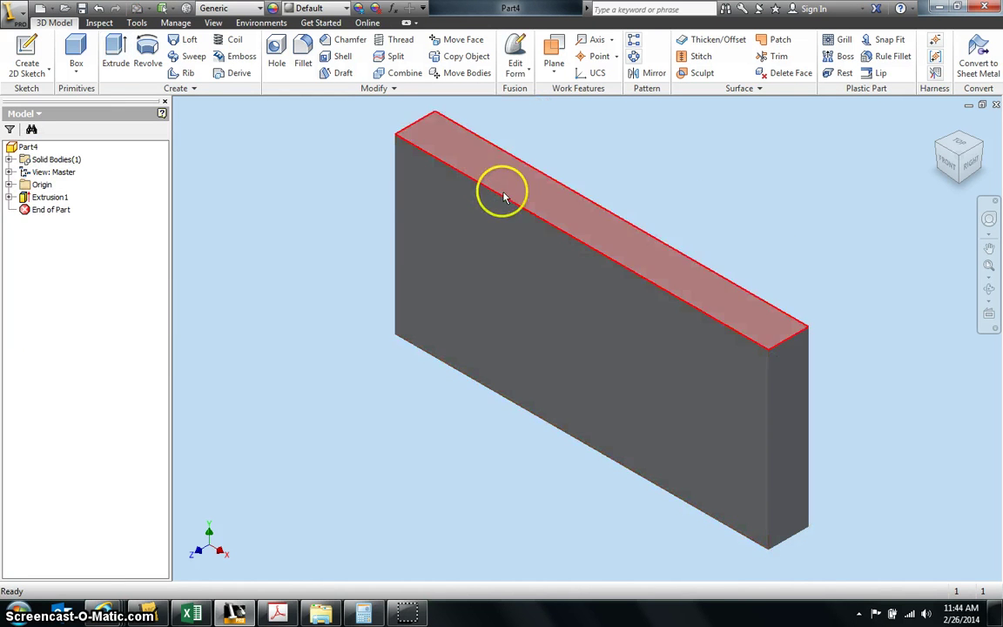
{"action": "left_click", "coordinate": [277, 615]}
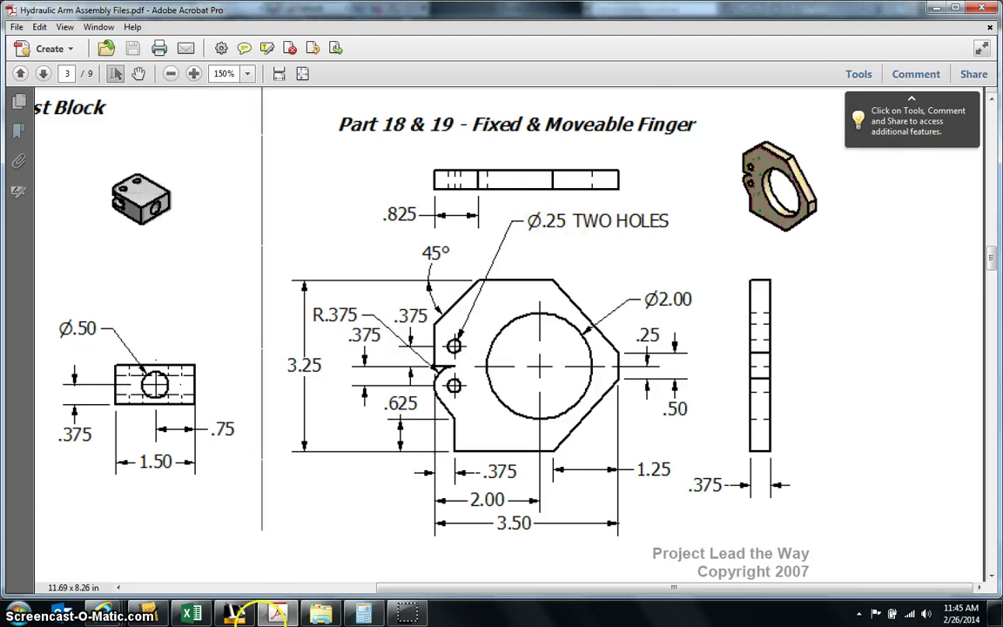
Step: Check the drawing's dimensions, then return to the extruded plate in Inventor
{"action": "left_click", "coordinate": [237, 614]}
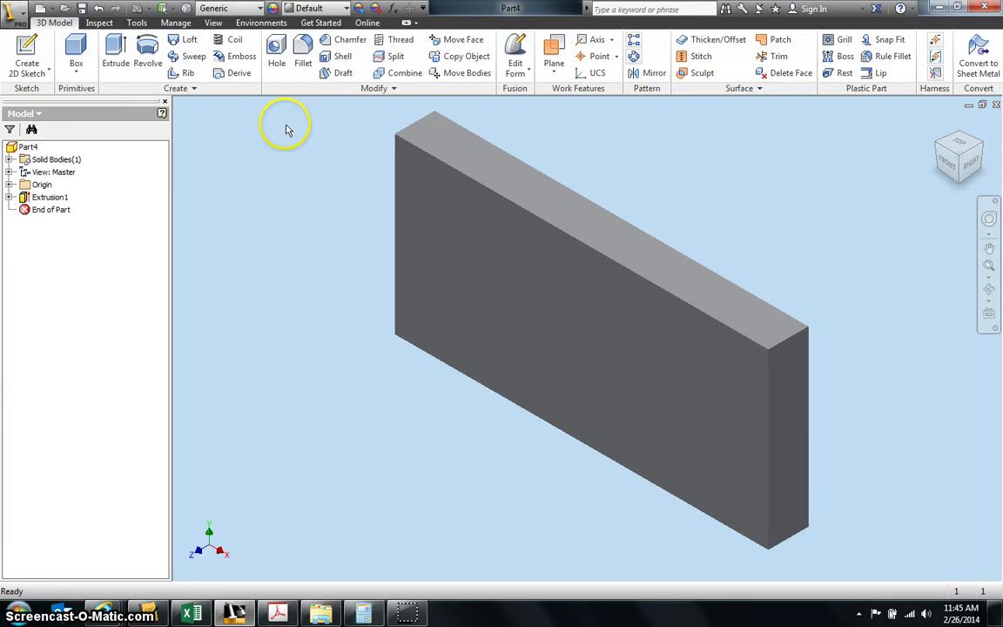
Step: Place a 0.25 in linear hole on the front face, .375 from the left and second edges
{"action": "left_click", "coordinate": [277, 60]}
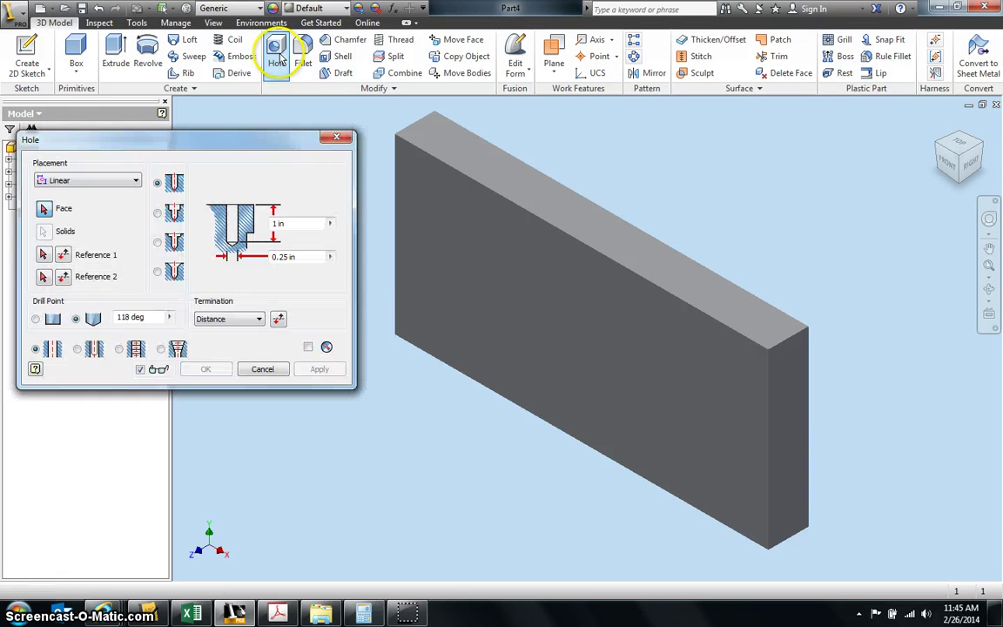
{"action": "left_click", "coordinate": [427, 310]}
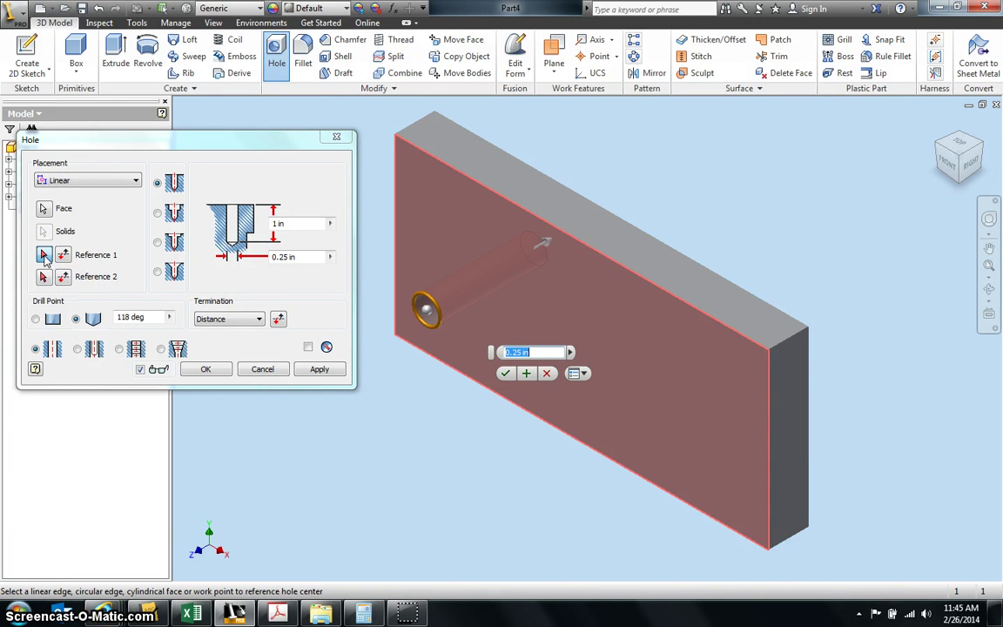
{"action": "left_click", "coordinate": [44, 255]}
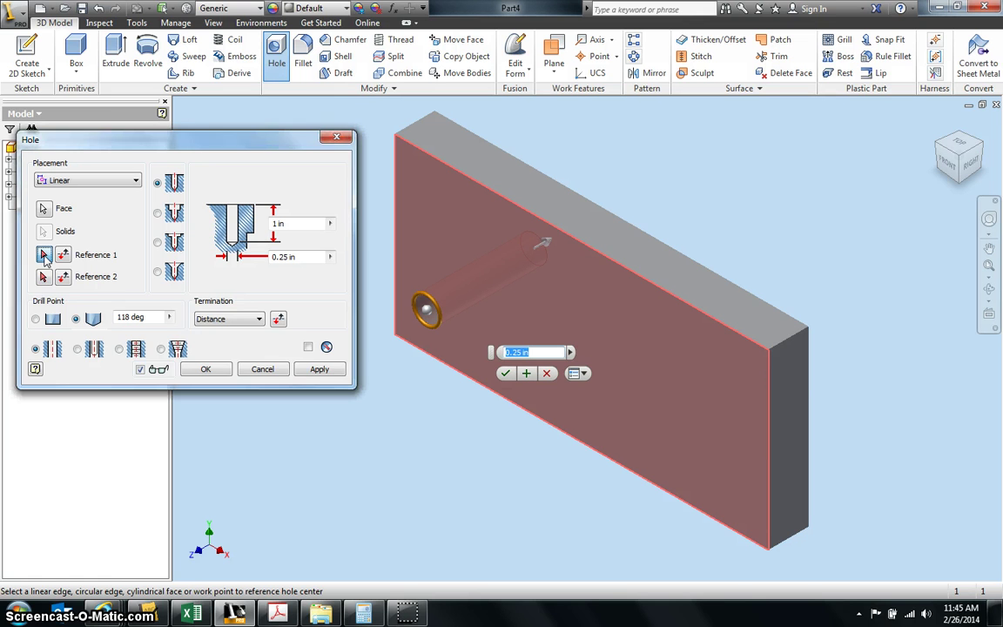
{"action": "left_click", "coordinate": [397, 301]}
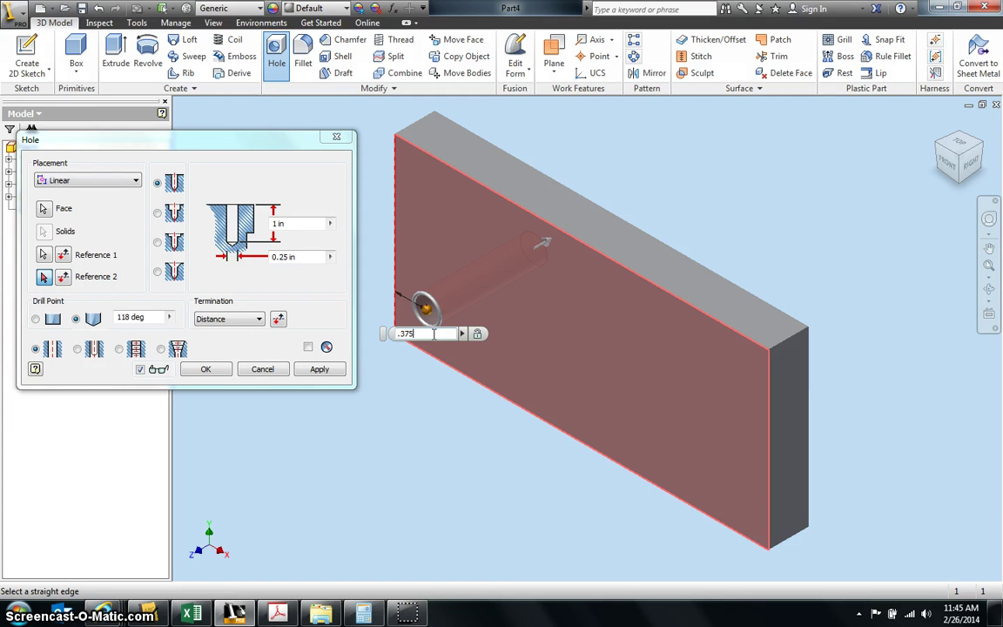
{"action": "key", "text": "Return"}
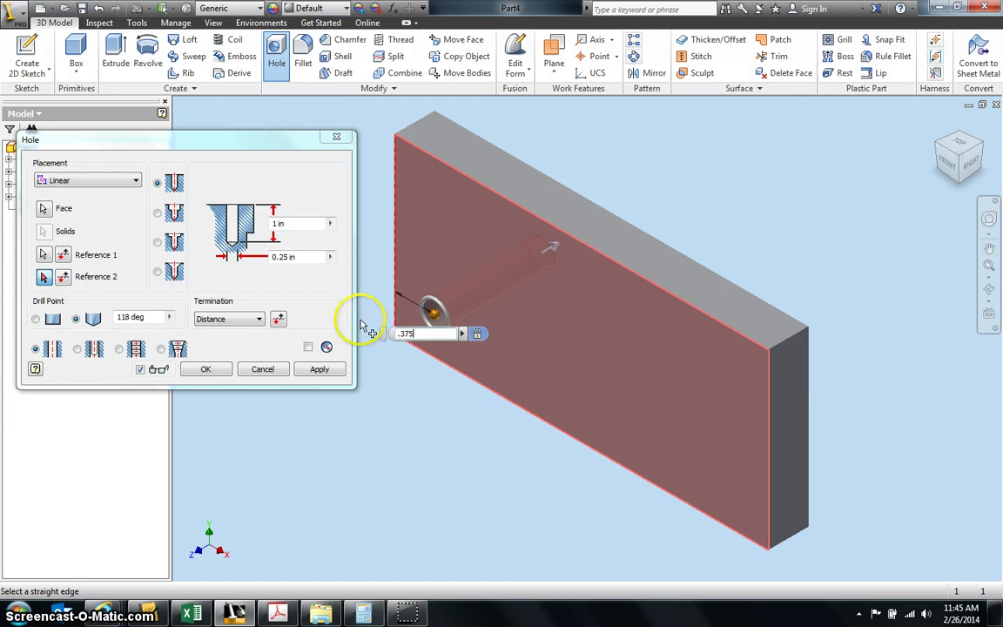
{"action": "left_click", "coordinate": [45, 276]}
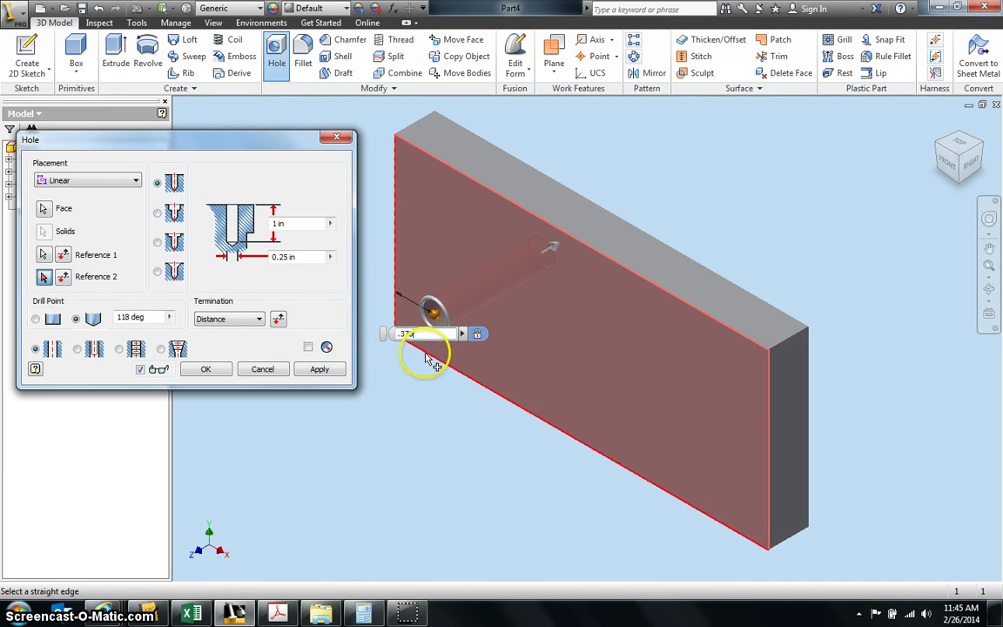
{"action": "left_click", "coordinate": [431, 357]}
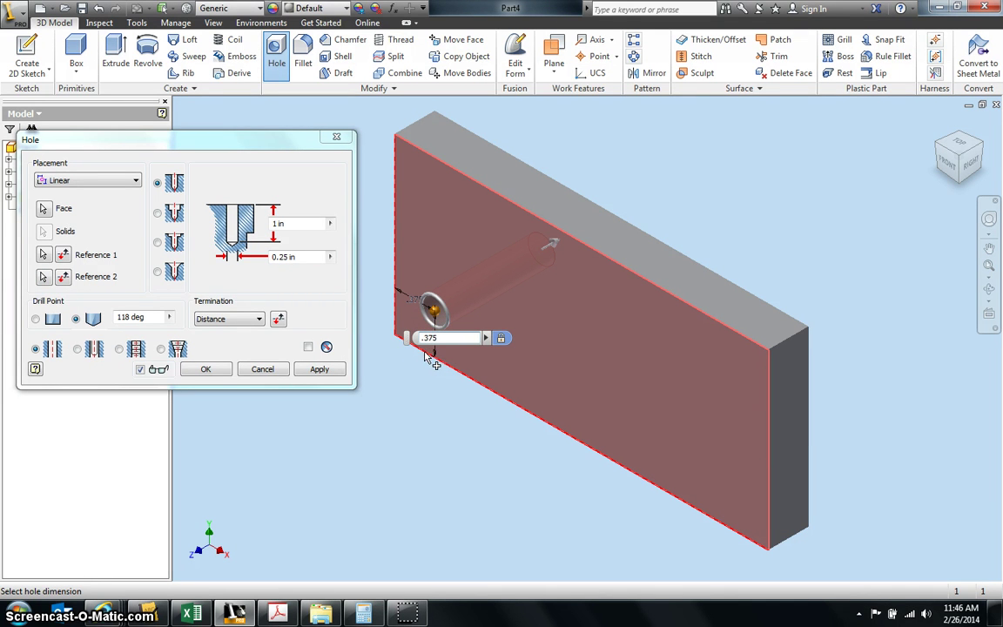
{"action": "left_click", "coordinate": [318, 369]}
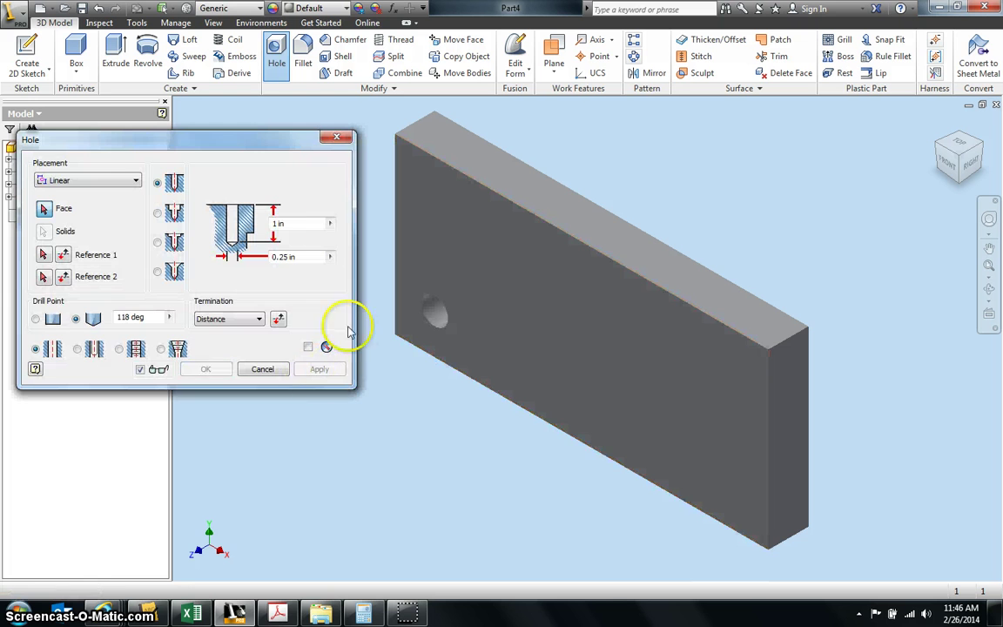
{"action": "left_click", "coordinate": [336, 137]}
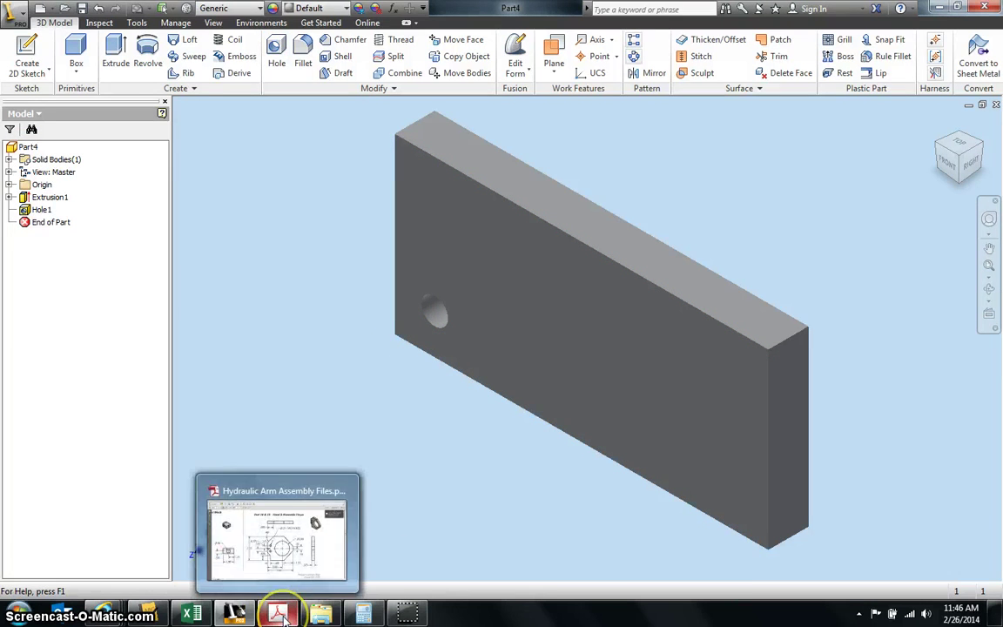
{"action": "left_click", "coordinate": [280, 614]}
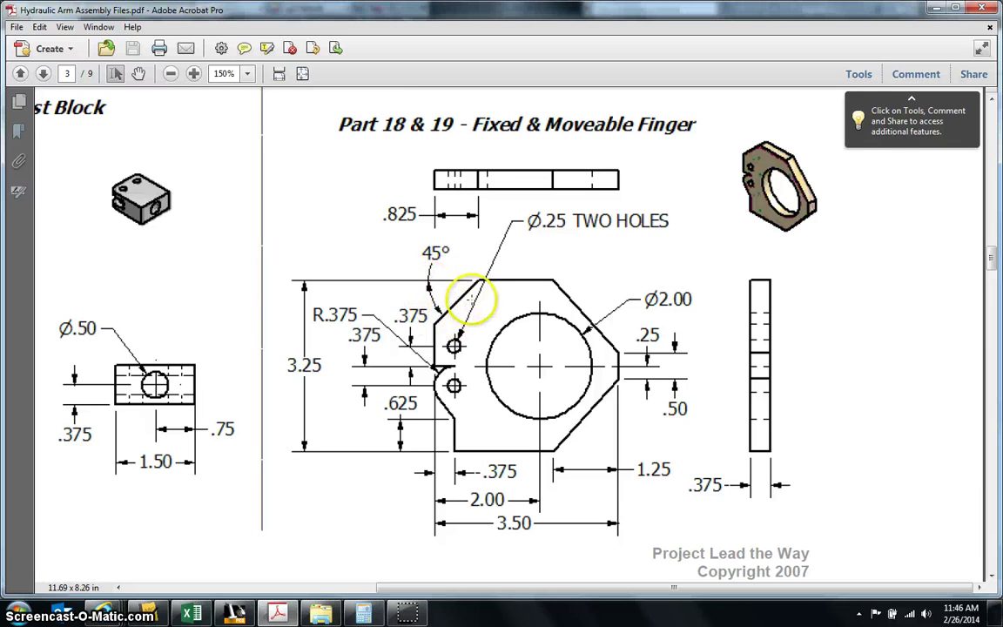
{"action": "left_click_drag", "start_coordinate": [380, 159], "coordinate": [671, 237]}
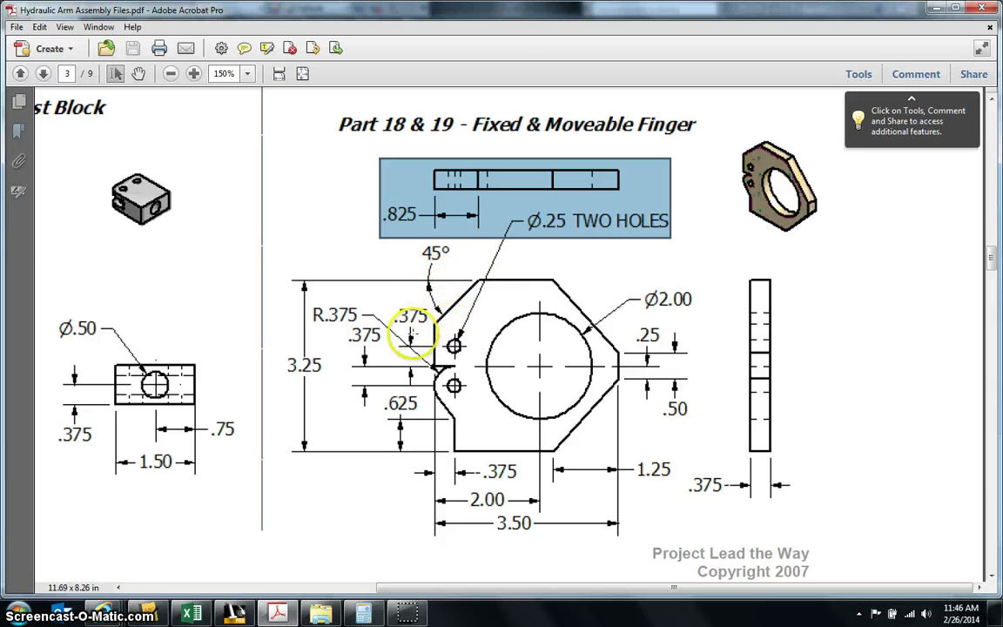
Step: Start a sketch on the plate's front face and draw a slanted line from left edge to top edge
{"action": "left_click", "coordinate": [237, 615]}
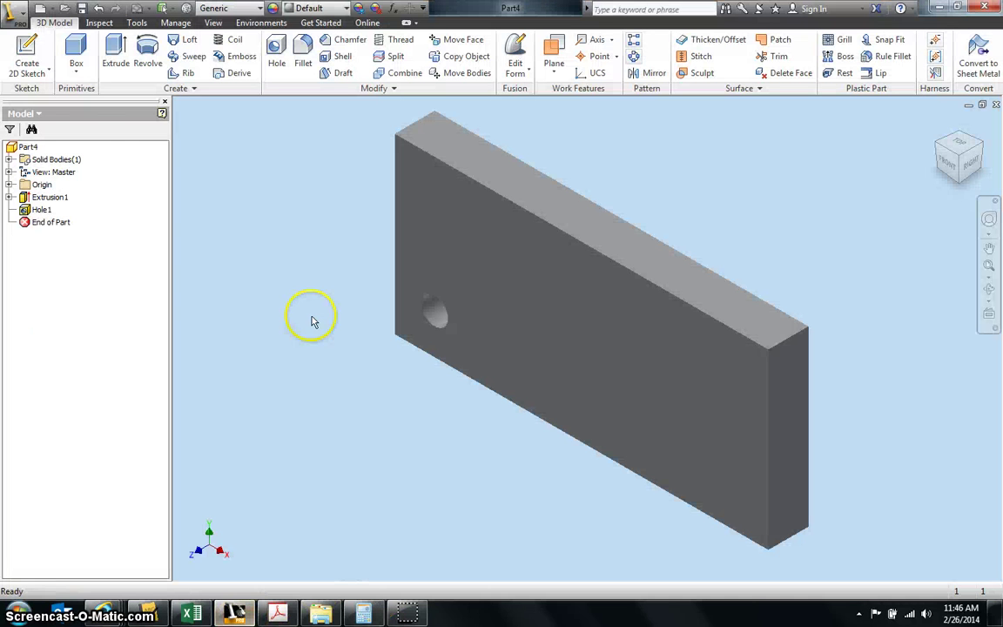
{"action": "left_click", "coordinate": [27, 48]}
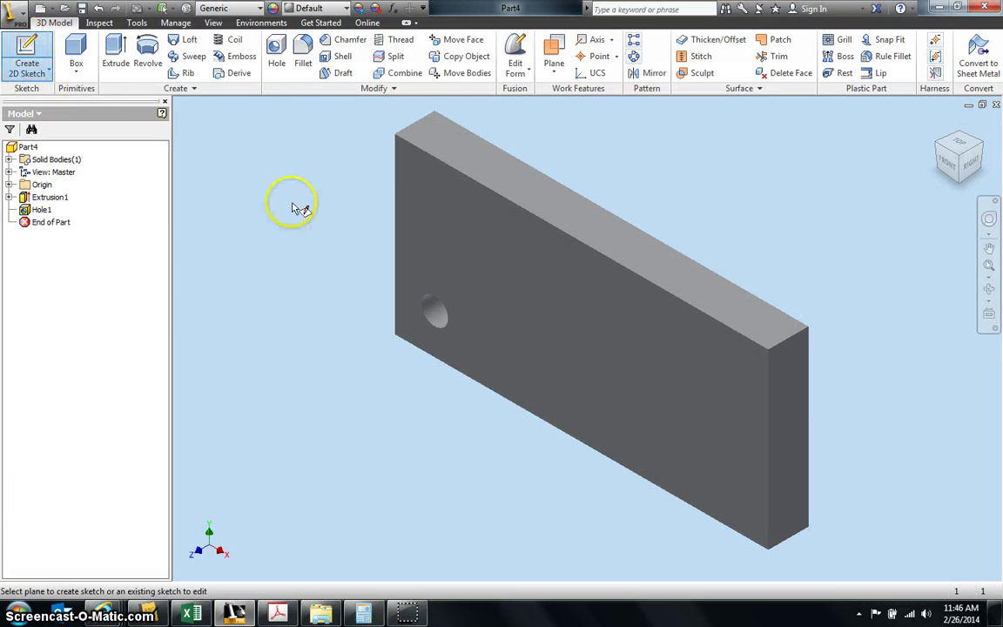
{"action": "left_click", "coordinate": [443, 202]}
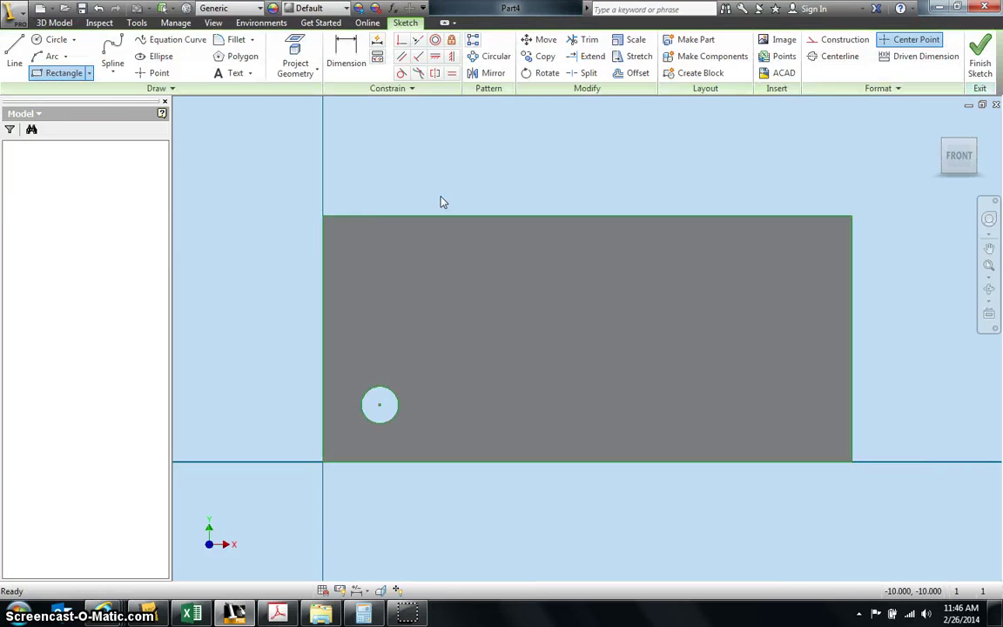
{"action": "left_click", "coordinate": [13, 53]}
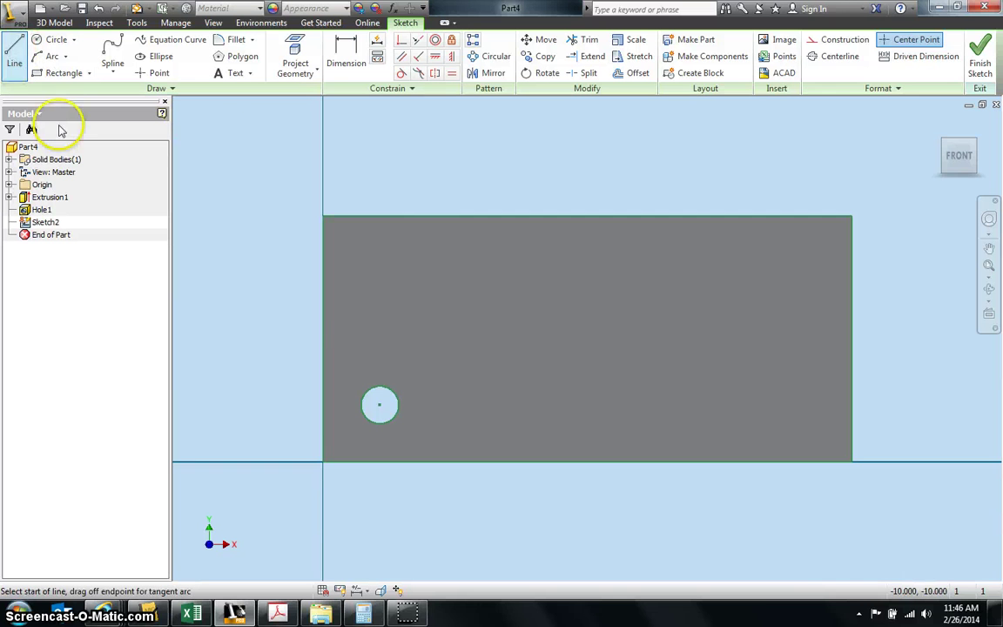
{"action": "left_click", "coordinate": [324, 304]}
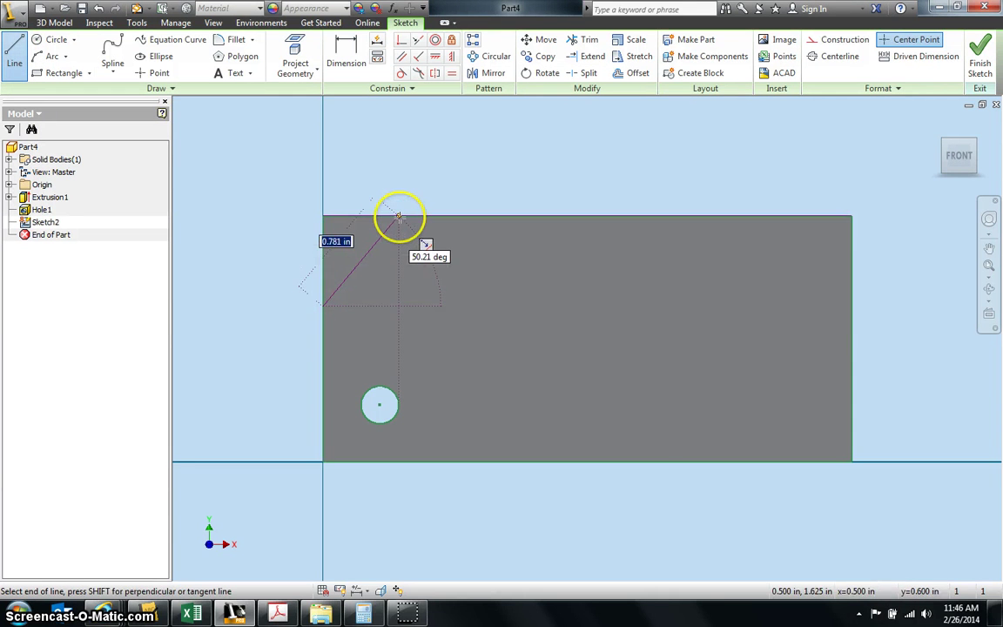
{"action": "double_click", "coordinate": [398, 217]}
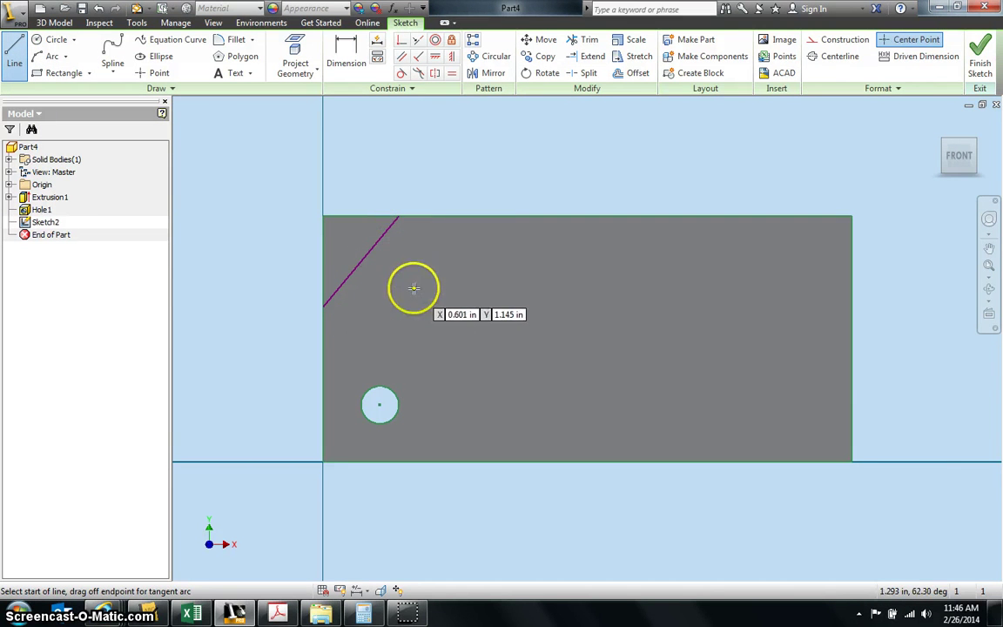
Step: Dimension the line .825 horizontally and .825 vertically from the top-left corner, then finish the sketch
{"action": "left_click", "coordinate": [345, 48]}
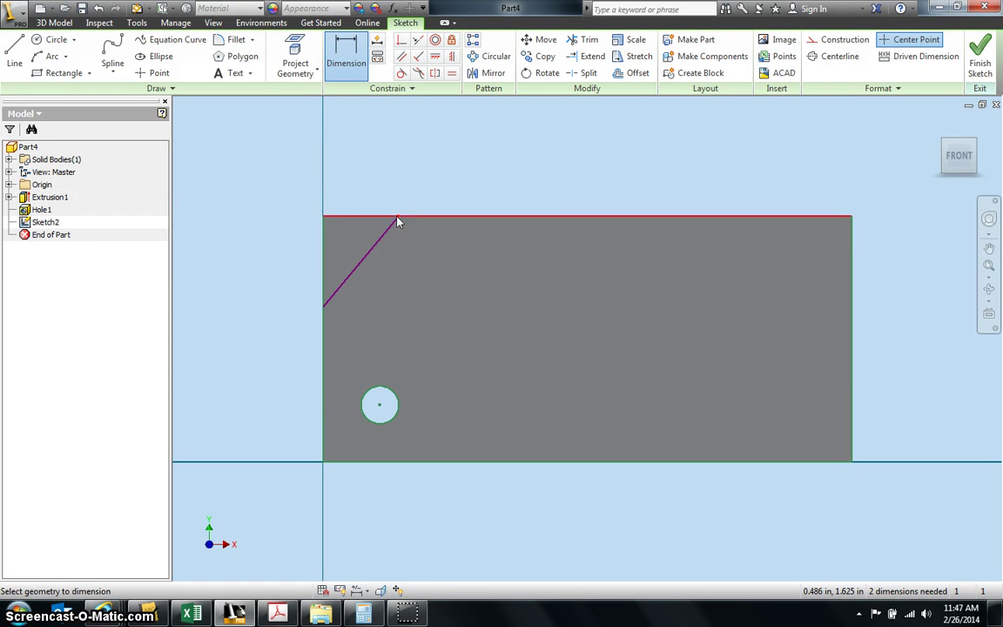
{"action": "left_click", "coordinate": [323, 217]}
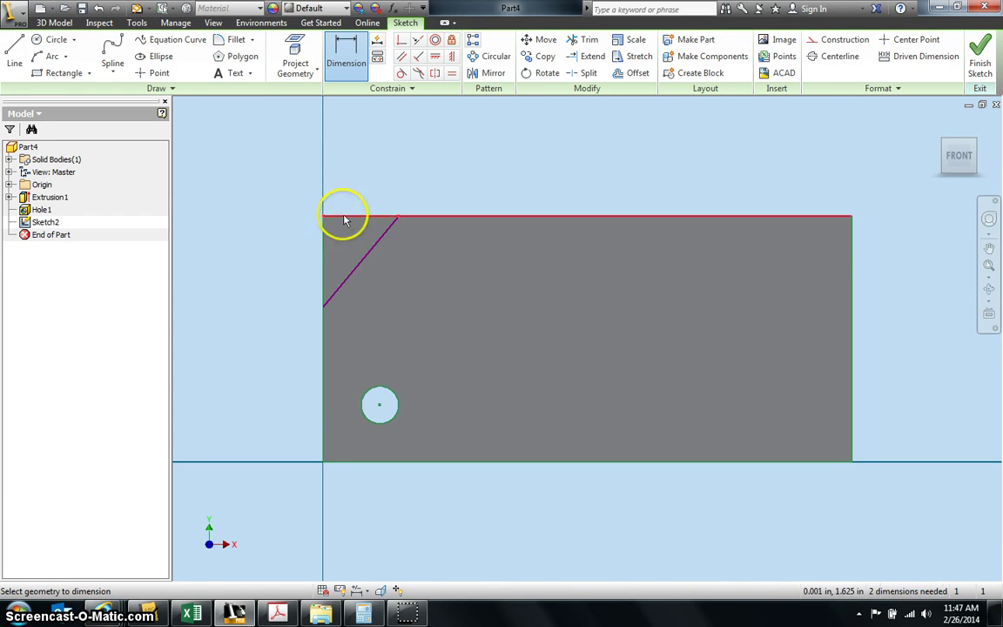
{"action": "left_click", "coordinate": [360, 181]}
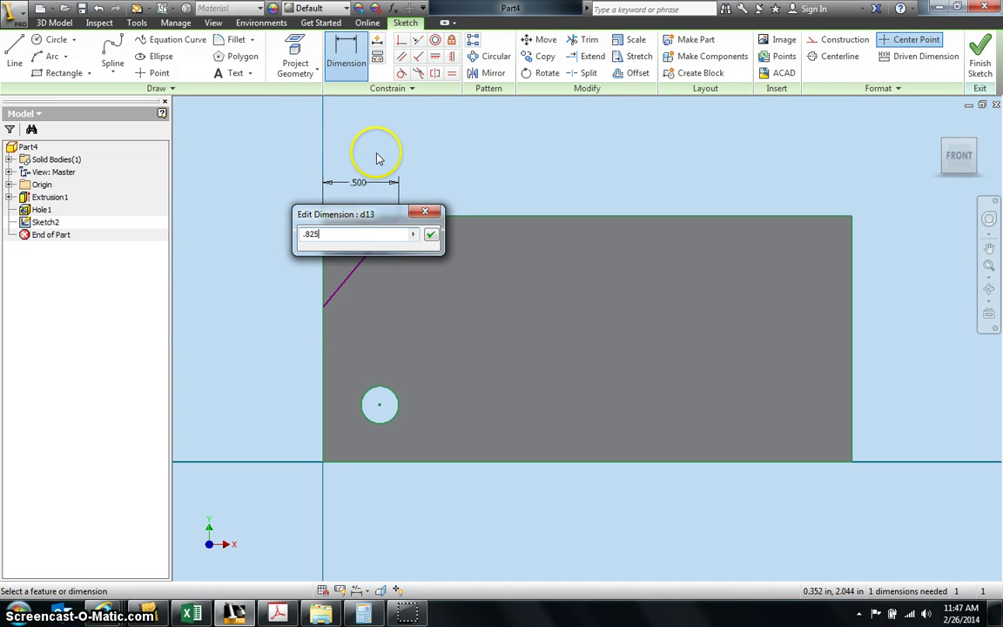
{"action": "type", "text": ".825"}
{"action": "left_click", "coordinate": [428, 235]}
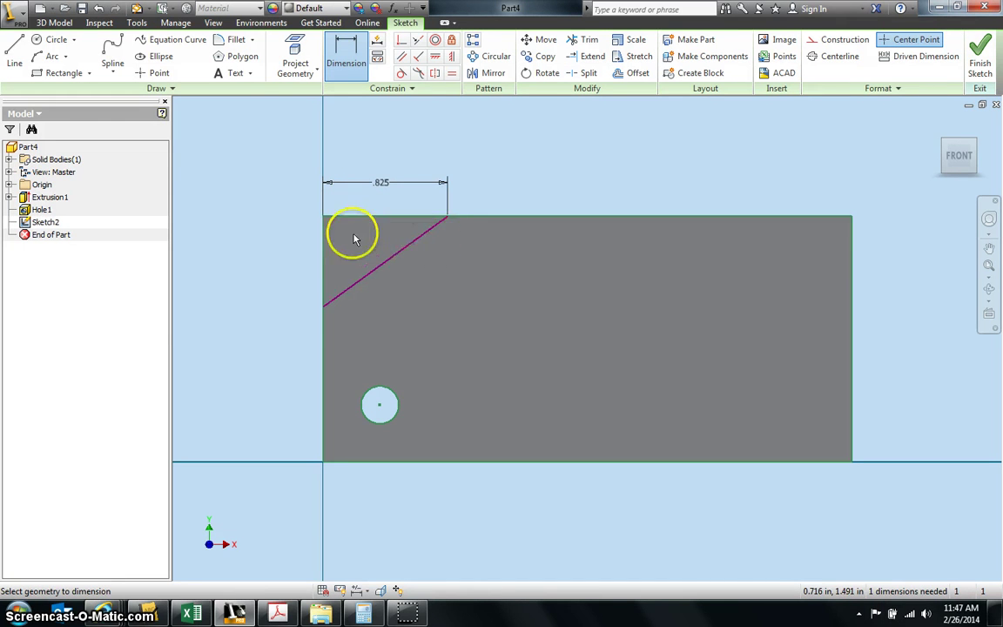
{"action": "left_click", "coordinate": [323, 218]}
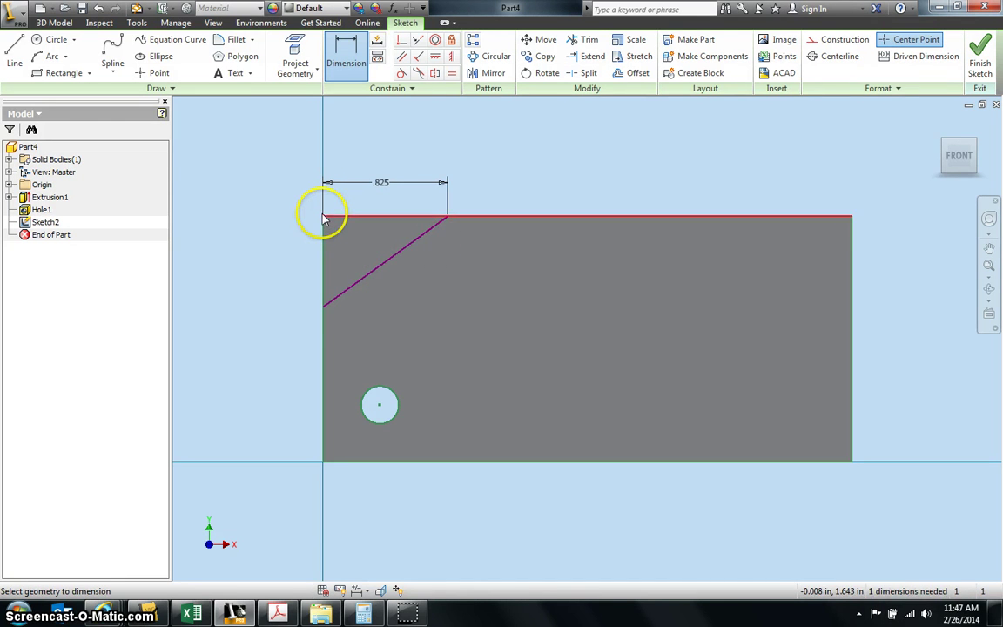
{"action": "left_click", "coordinate": [323, 312]}
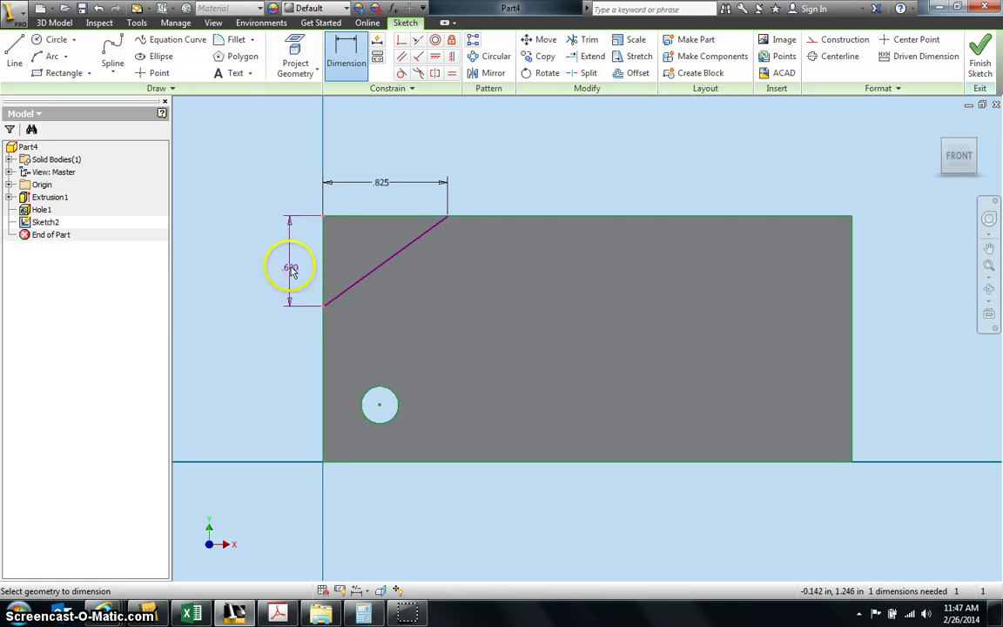
{"action": "left_click", "coordinate": [291, 263]}
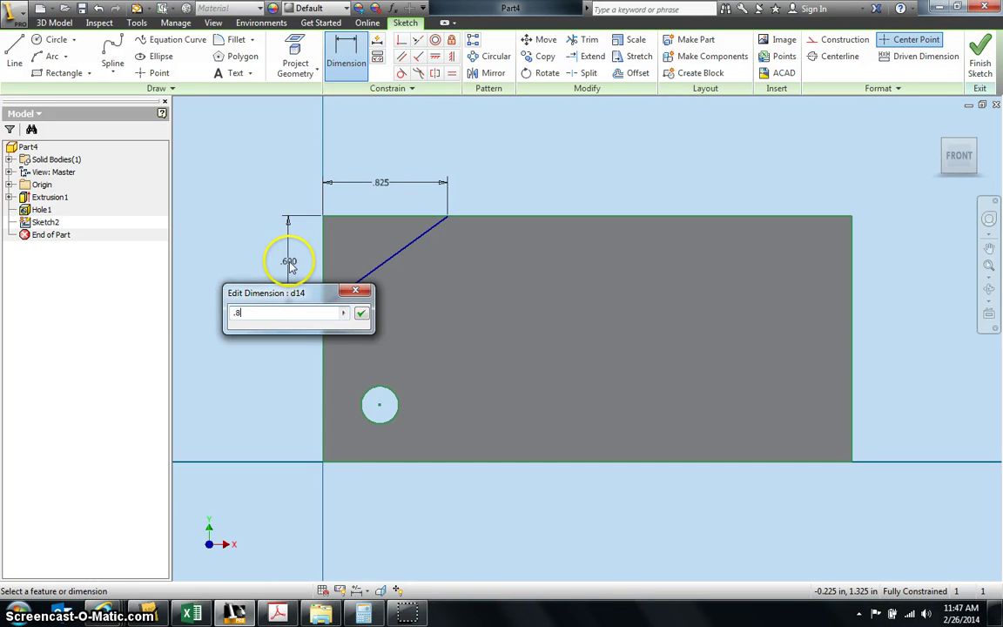
{"action": "type", "text": ".825"}
{"action": "key", "text": "Return"}
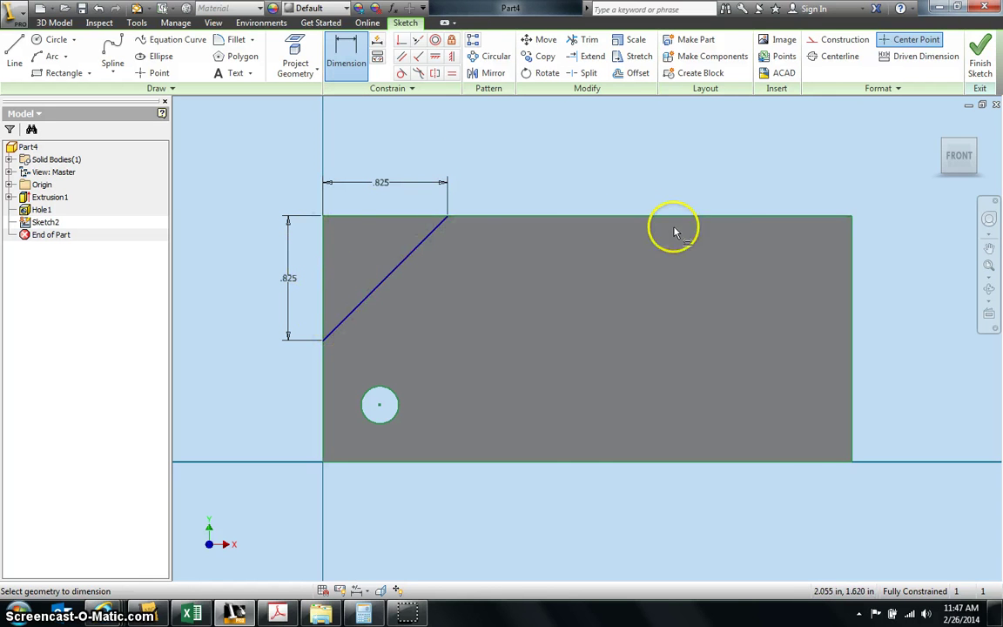
{"action": "left_click", "coordinate": [979, 57]}
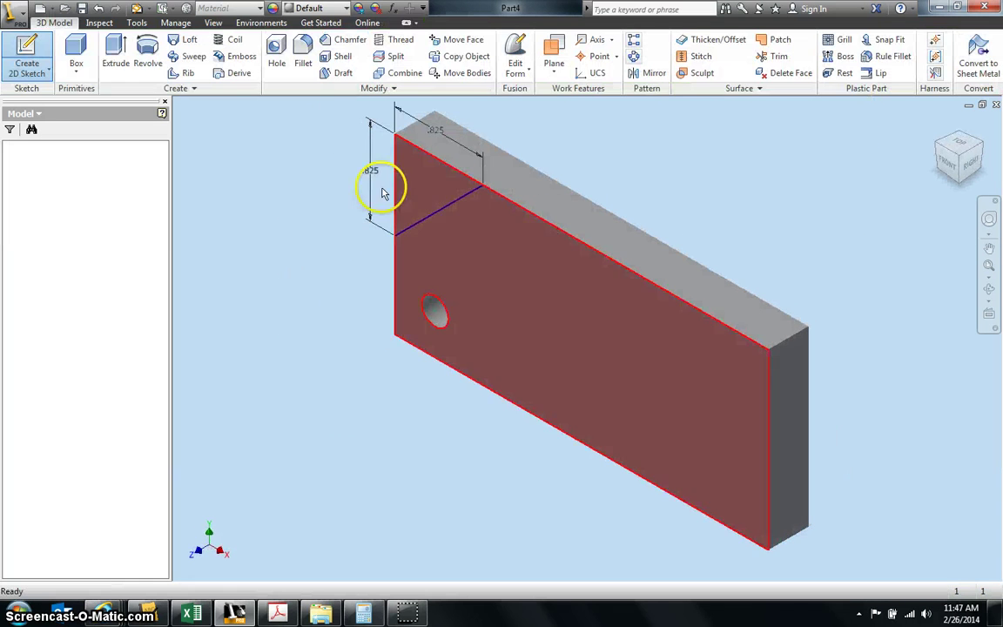
Step: Extrude-cut the triangular corner profile through All of the plate
{"action": "left_click", "coordinate": [116, 54]}
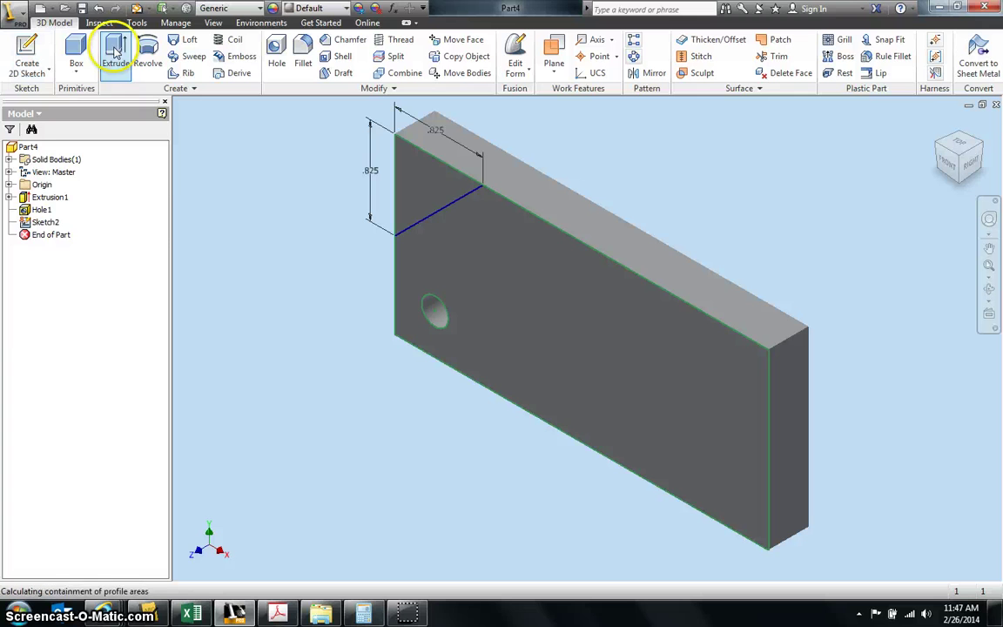
{"action": "left_click", "coordinate": [435, 179]}
{"action": "left_click", "coordinate": [223, 200]}
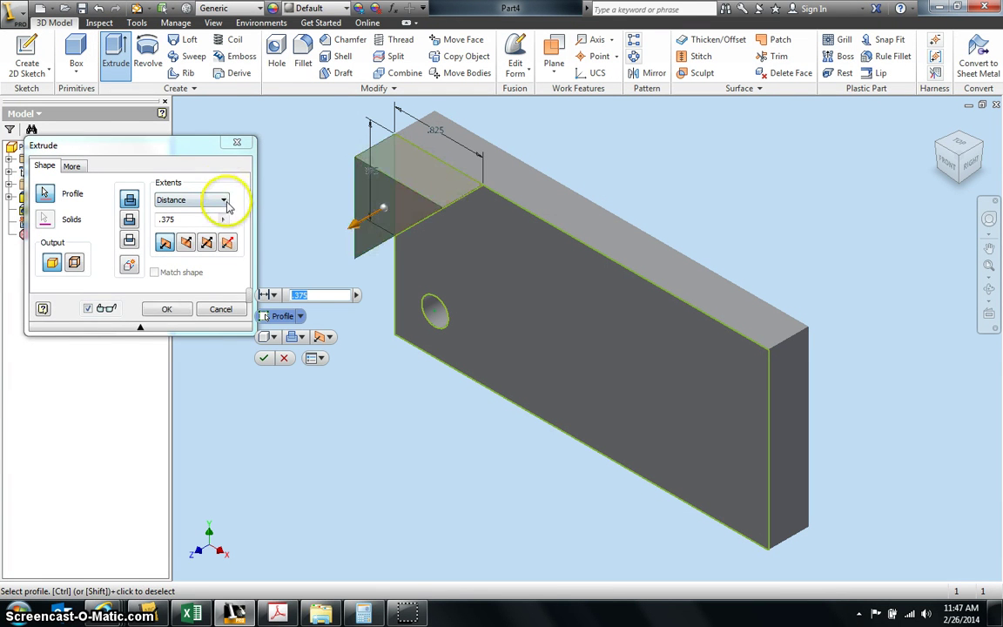
{"action": "left_click", "coordinate": [179, 249]}
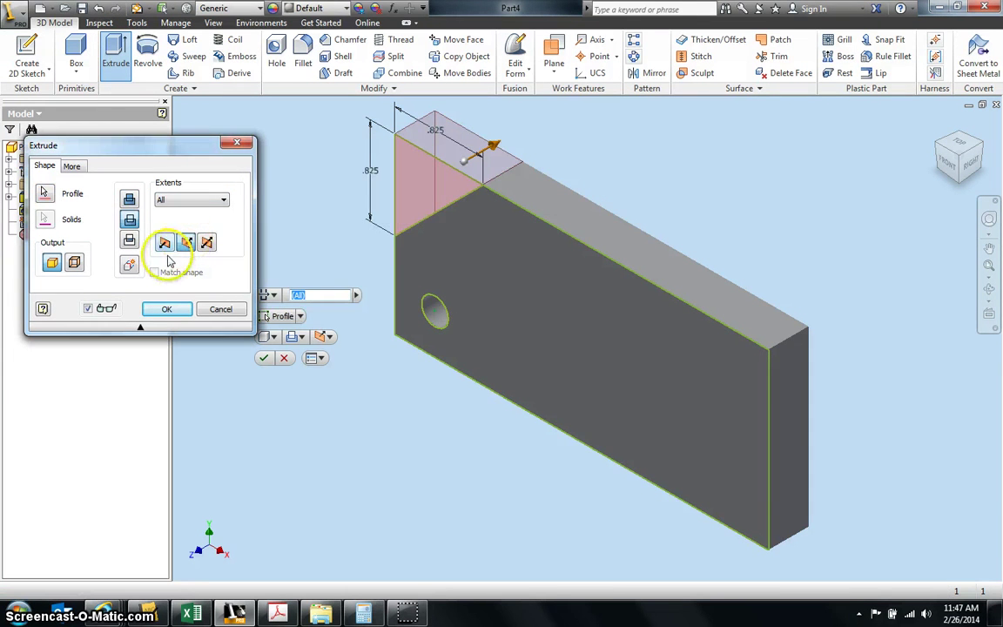
{"action": "left_click", "coordinate": [163, 306]}
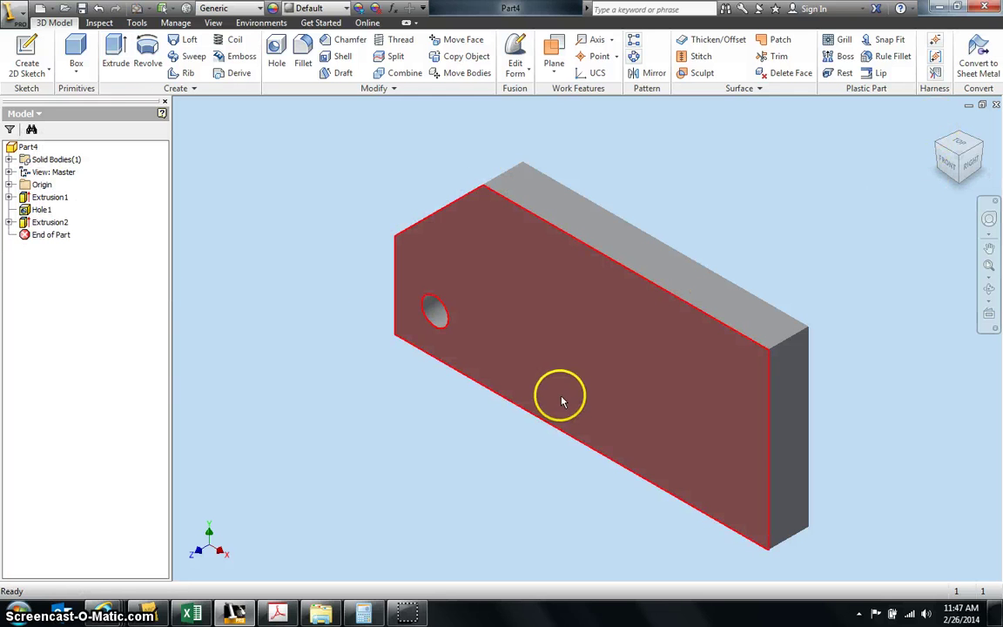
Step: Show the Part 18 & 19 finger drawing again to read the ∅2.00 bore and remaining dimensions
{"action": "left_click", "coordinate": [280, 615]}
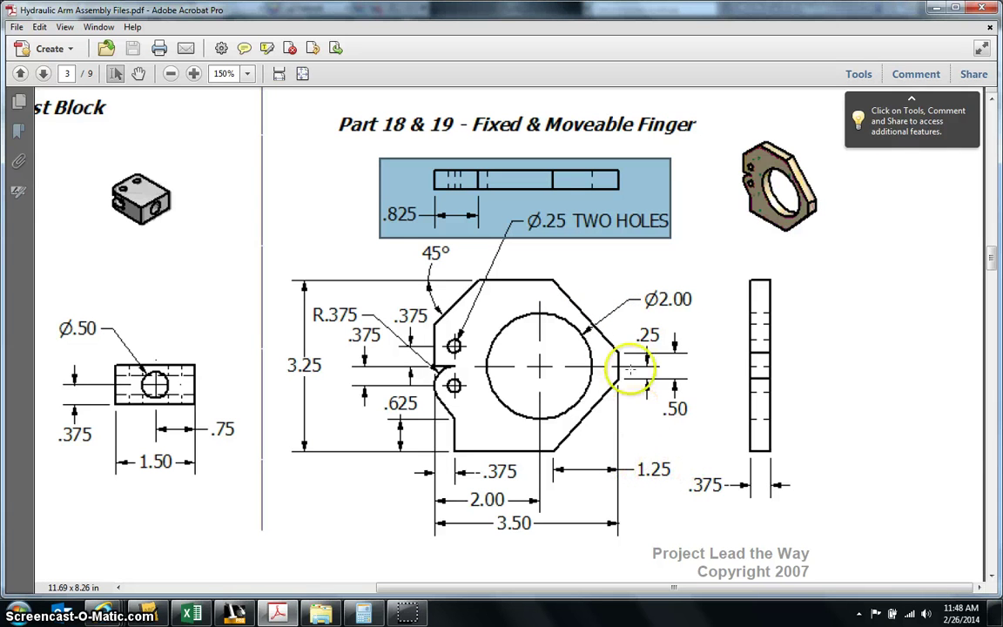
Step: Start a sketch on the plate's front face and draw a diagonal line from the top edge to the right edge
{"action": "left_click", "coordinate": [235, 614]}
{"action": "left_click", "coordinate": [27, 56]}
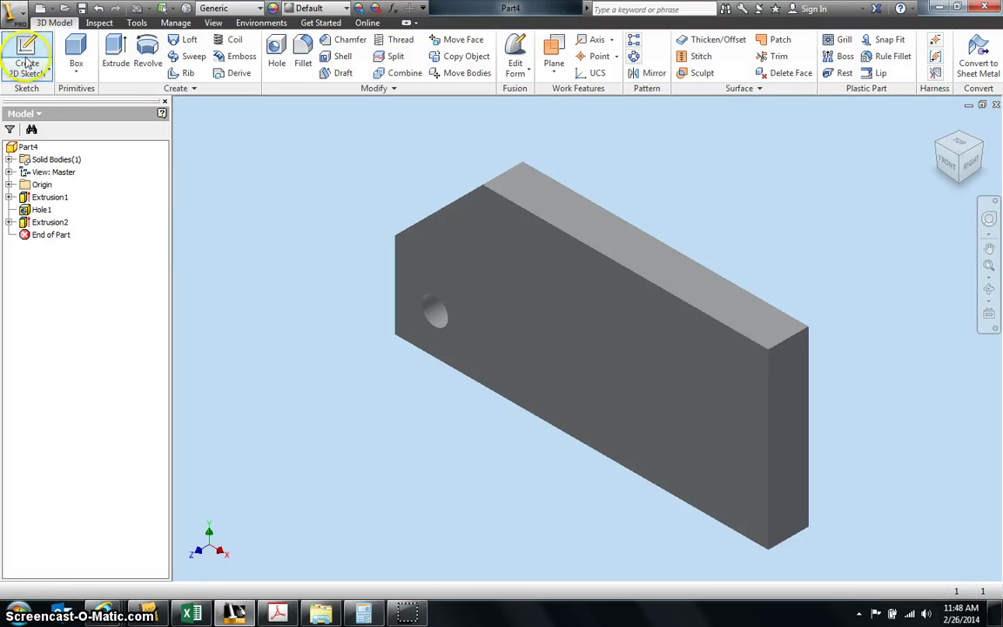
{"action": "left_click", "coordinate": [590, 340]}
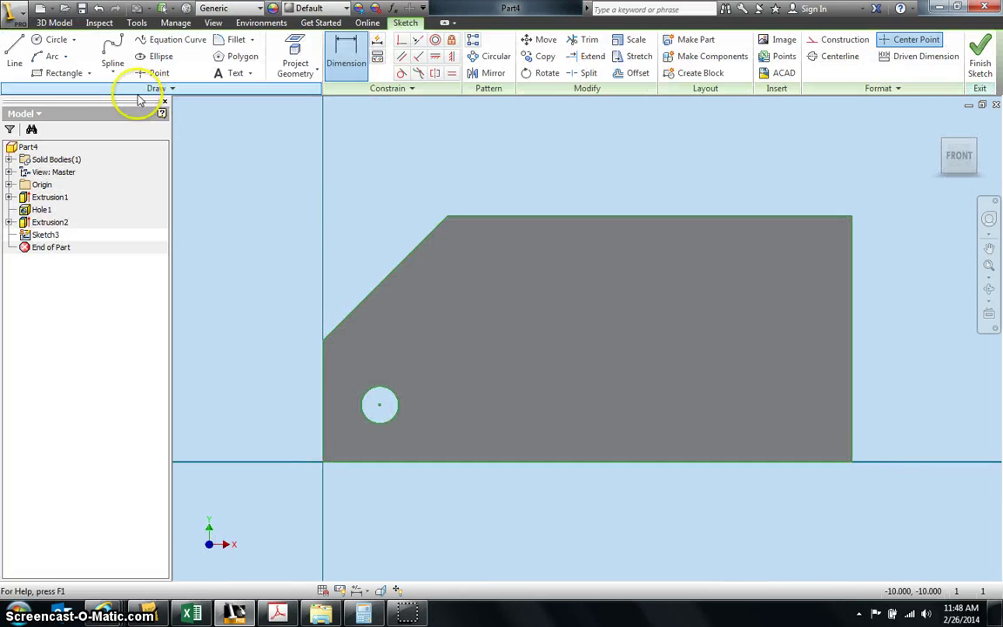
{"action": "left_click", "coordinate": [15, 54]}
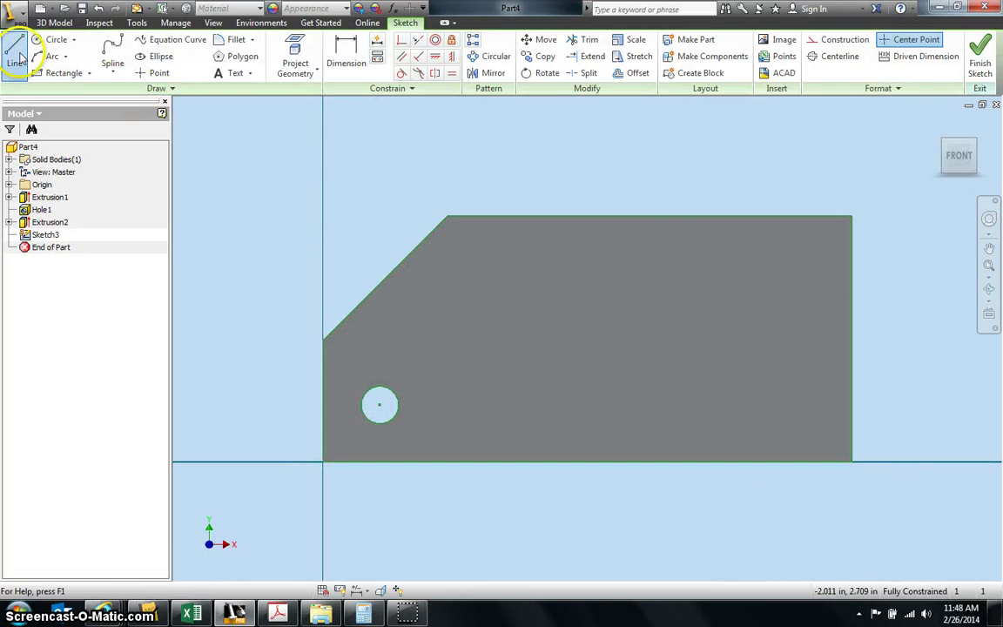
{"action": "left_click", "coordinate": [684, 215]}
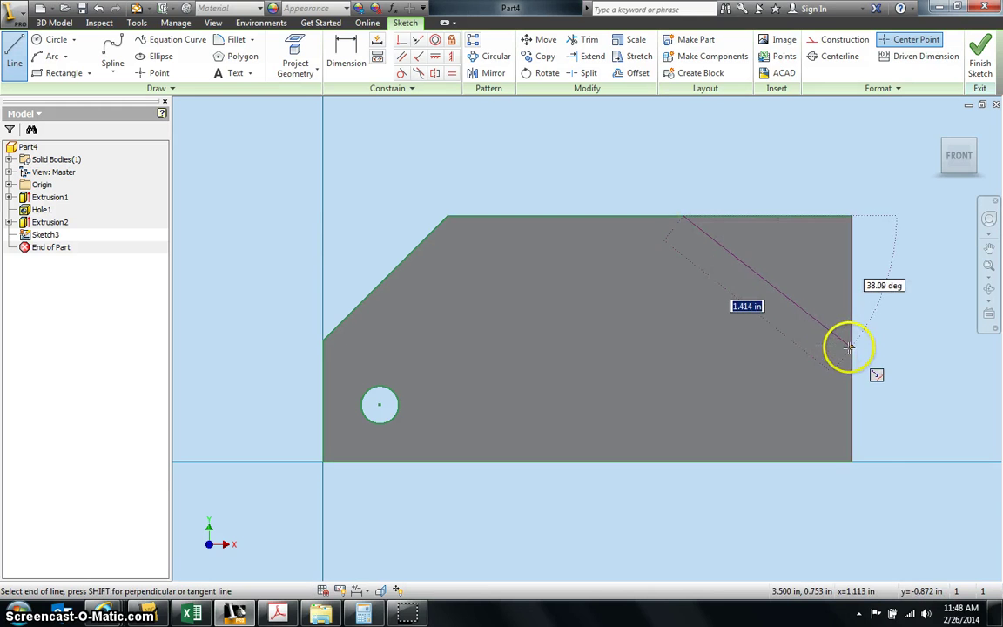
{"action": "double_click", "coordinate": [853, 432]}
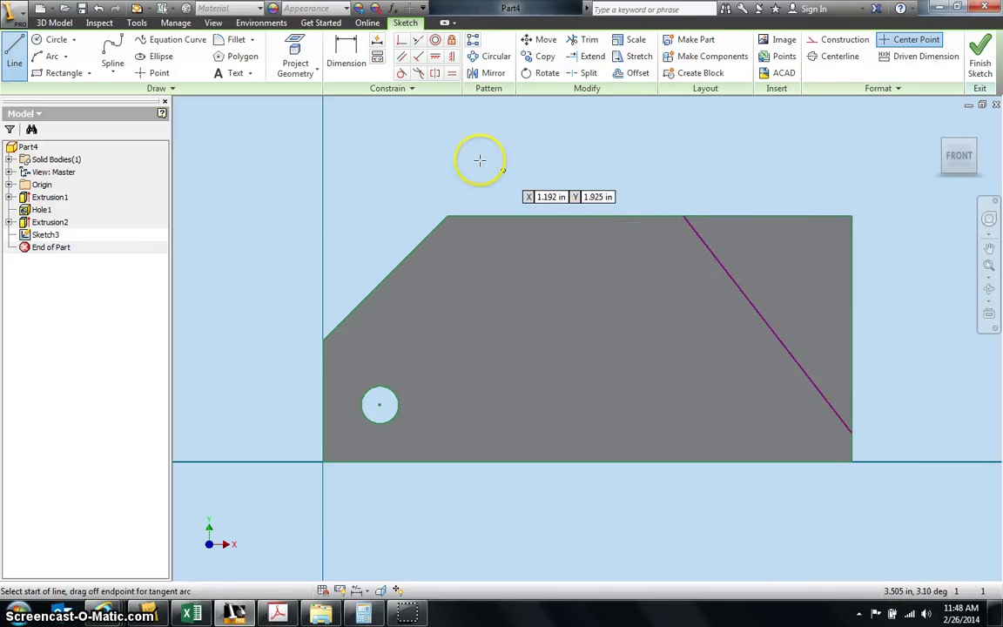
Step: Dimension the line's corner offsets: 0.25 in up the right edge and 1.25 in along the top
{"action": "key", "text": "d"}
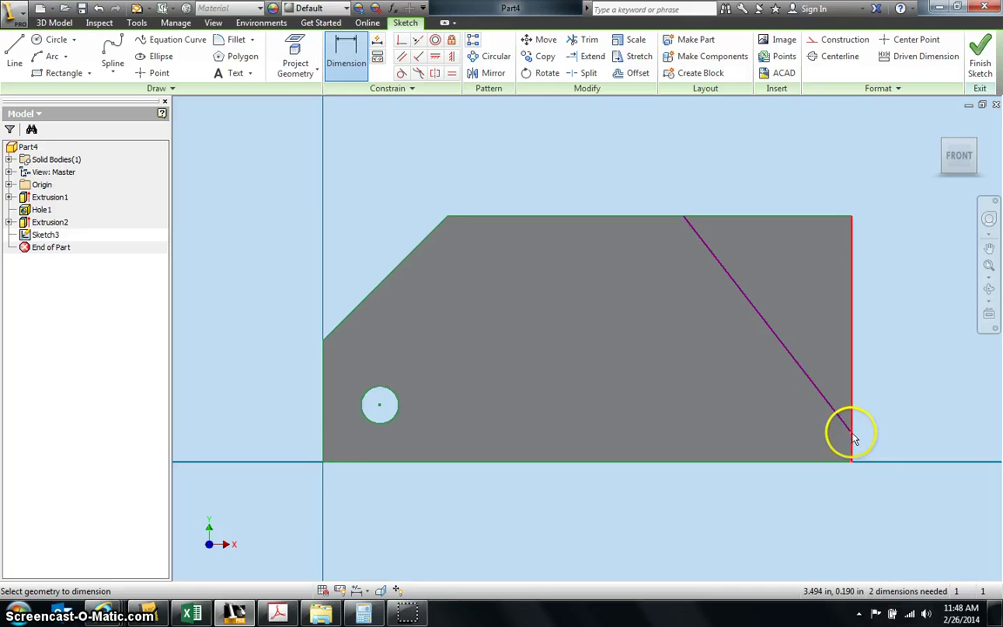
{"action": "left_click", "coordinate": [854, 440]}
{"action": "left_click", "coordinate": [875, 442]}
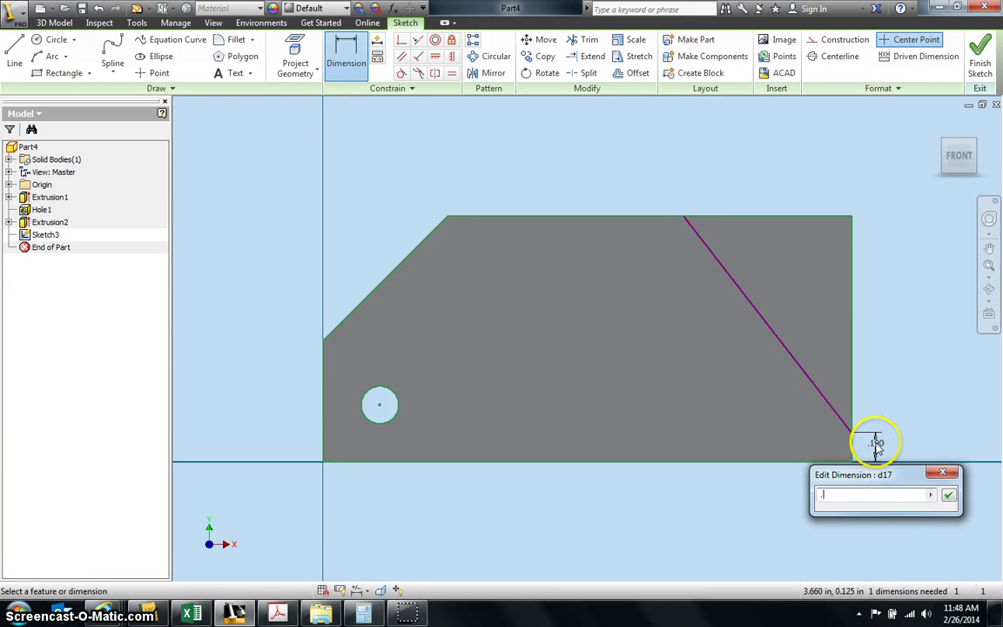
{"action": "type", "text": ".25"}
{"action": "key", "text": "Return"}
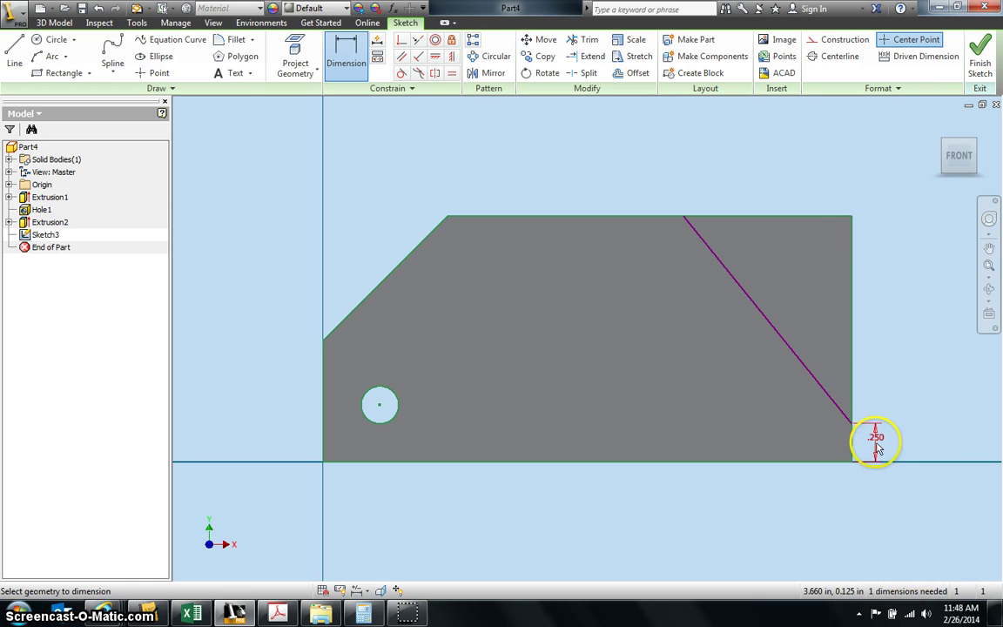
{"action": "left_click", "coordinate": [684, 218]}
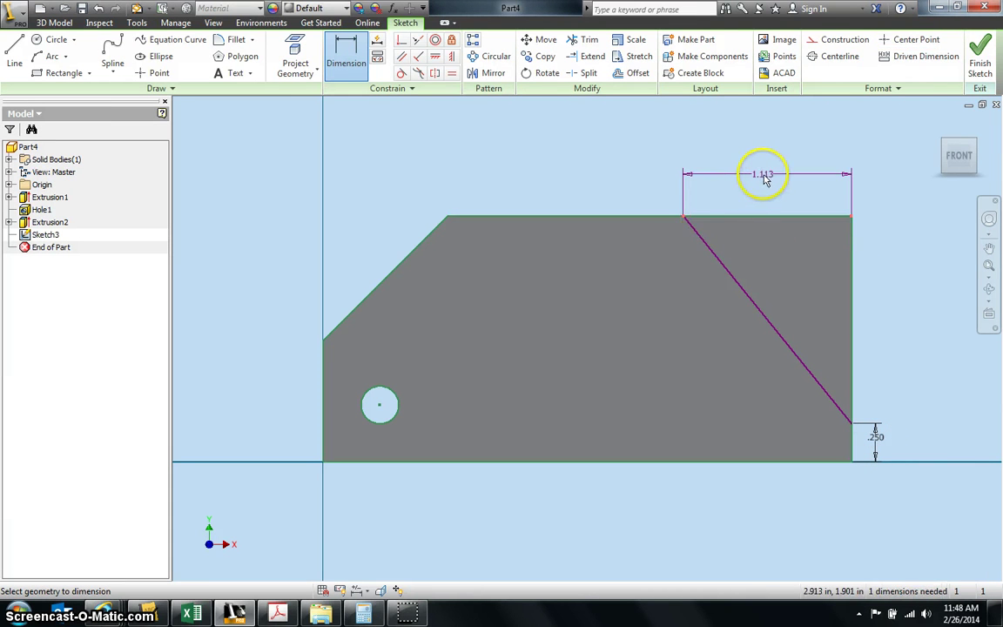
{"action": "left_click", "coordinate": [764, 177]}
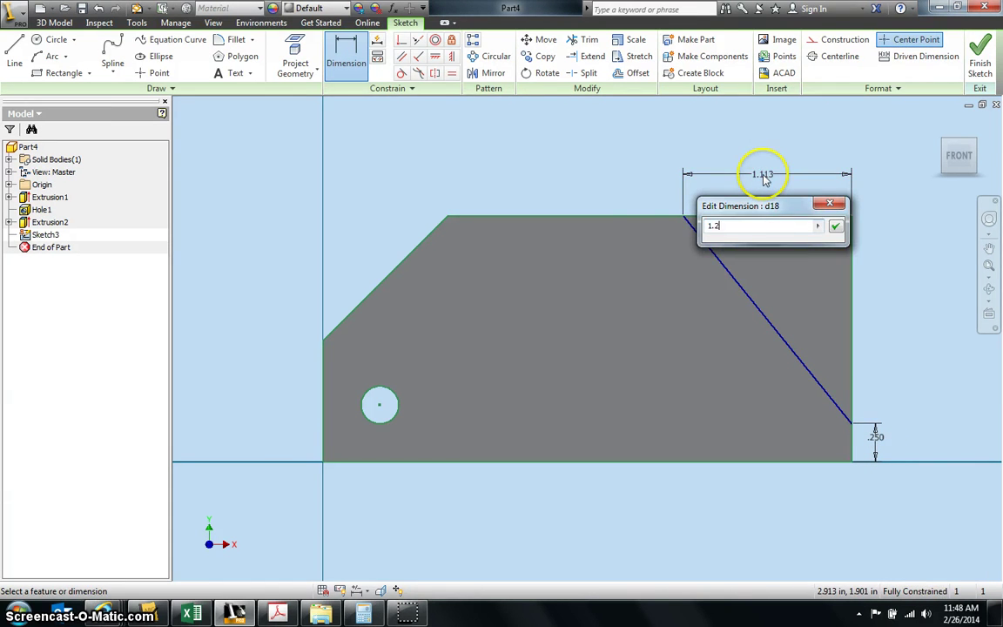
{"action": "key", "text": "Return"}
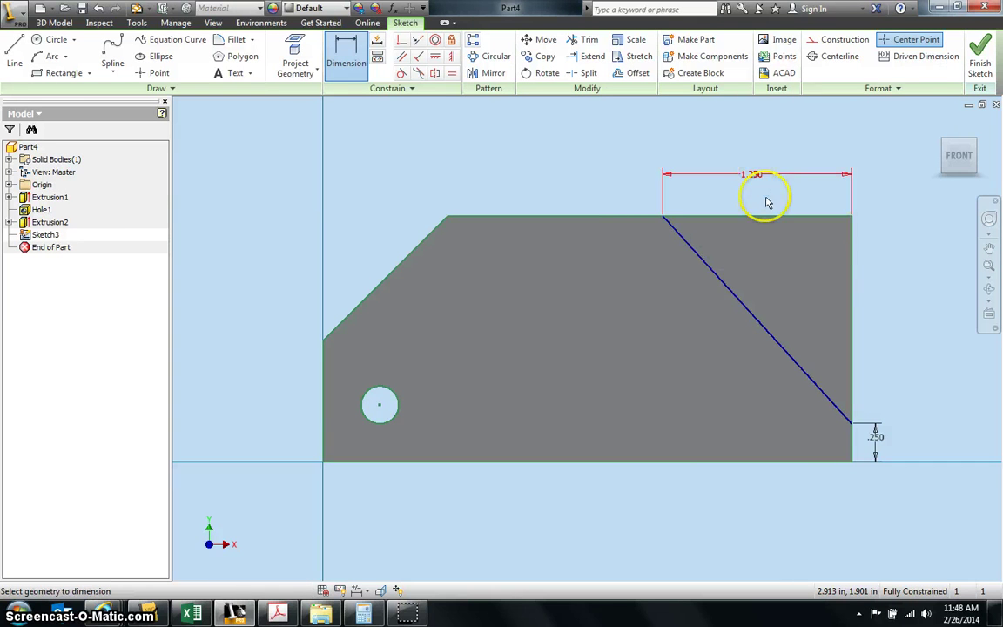
Step: Finish the sketch and extrude-cut the triangular corner profile with extents set to All
{"action": "left_click", "coordinate": [980, 51]}
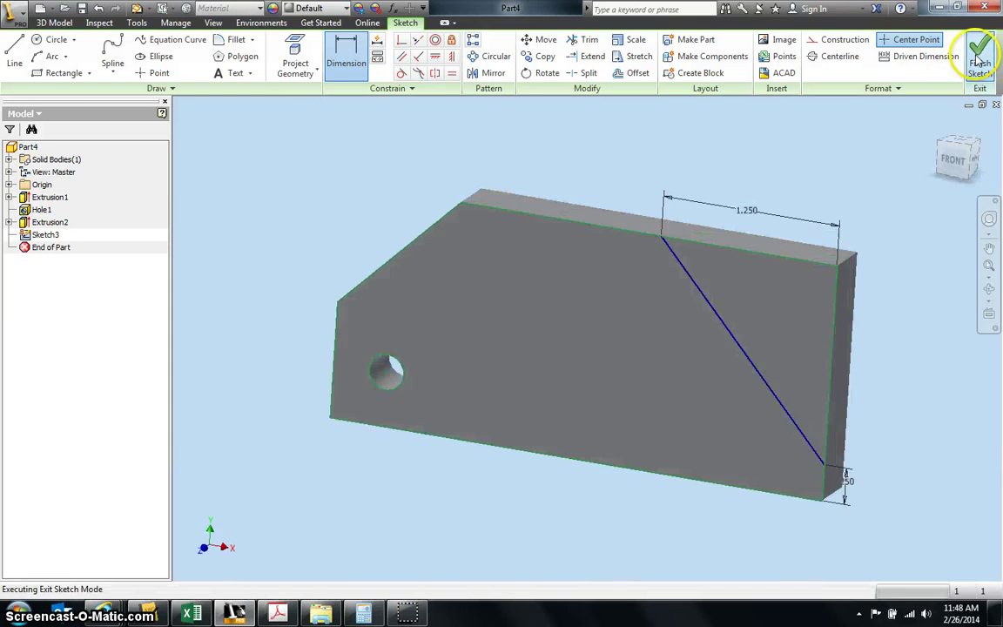
{"action": "left_click", "coordinate": [115, 52]}
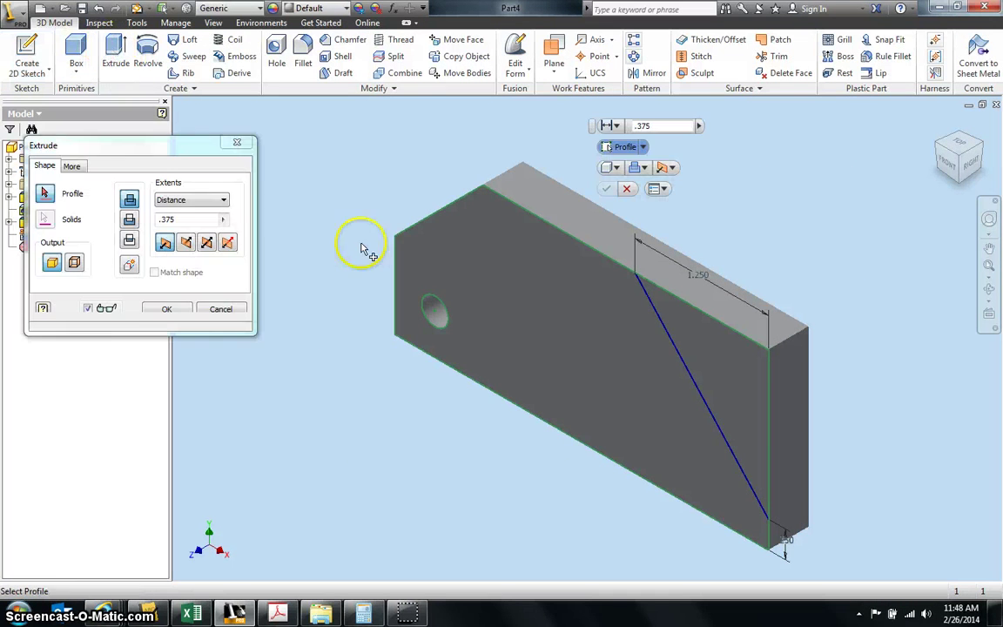
{"action": "left_click", "coordinate": [697, 327]}
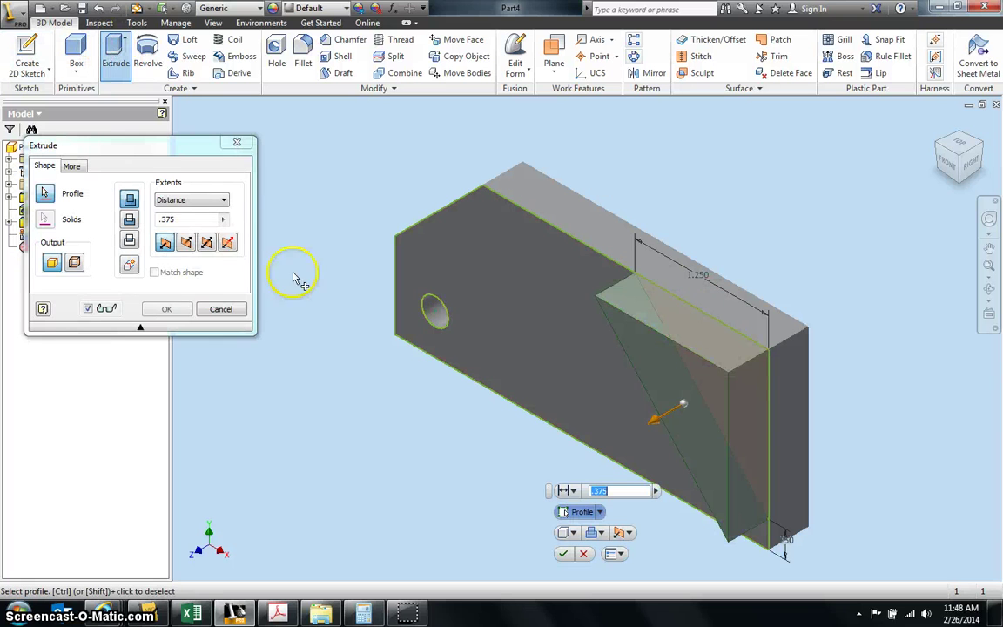
{"action": "left_click", "coordinate": [223, 200]}
{"action": "left_click", "coordinate": [173, 250]}
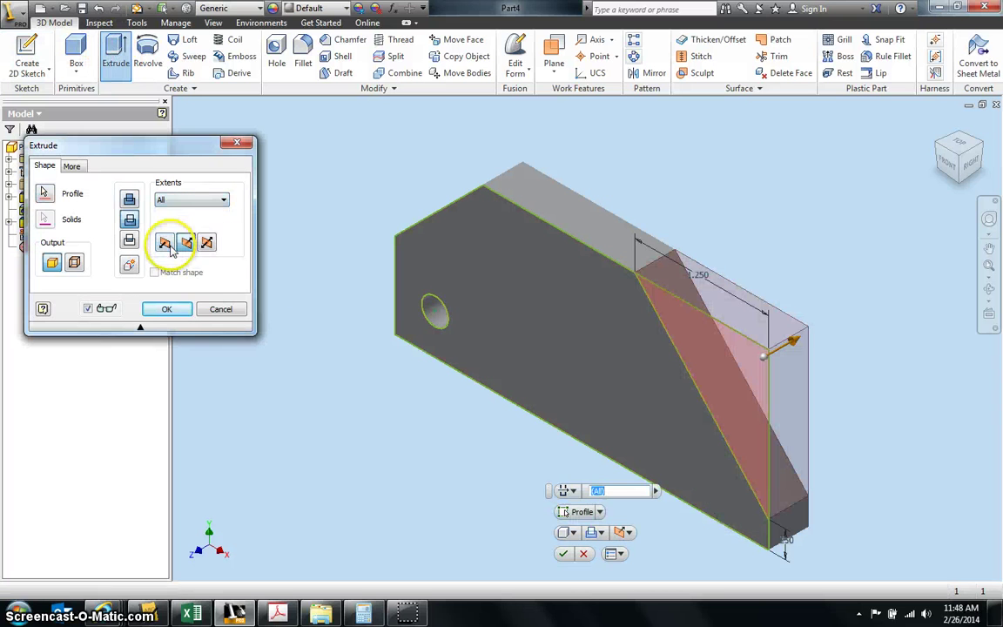
{"action": "left_click", "coordinate": [164, 310]}
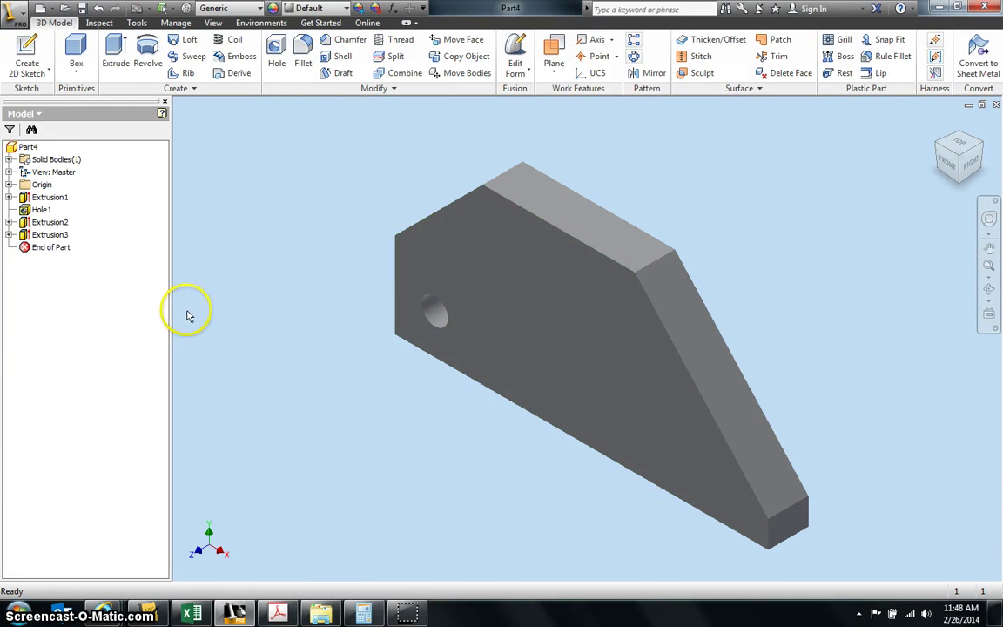
Step: Bring up the Fixed & Moveable Finger PDF to check the Ø2.00 circle's size and position
{"action": "left_click", "coordinate": [302, 612]}
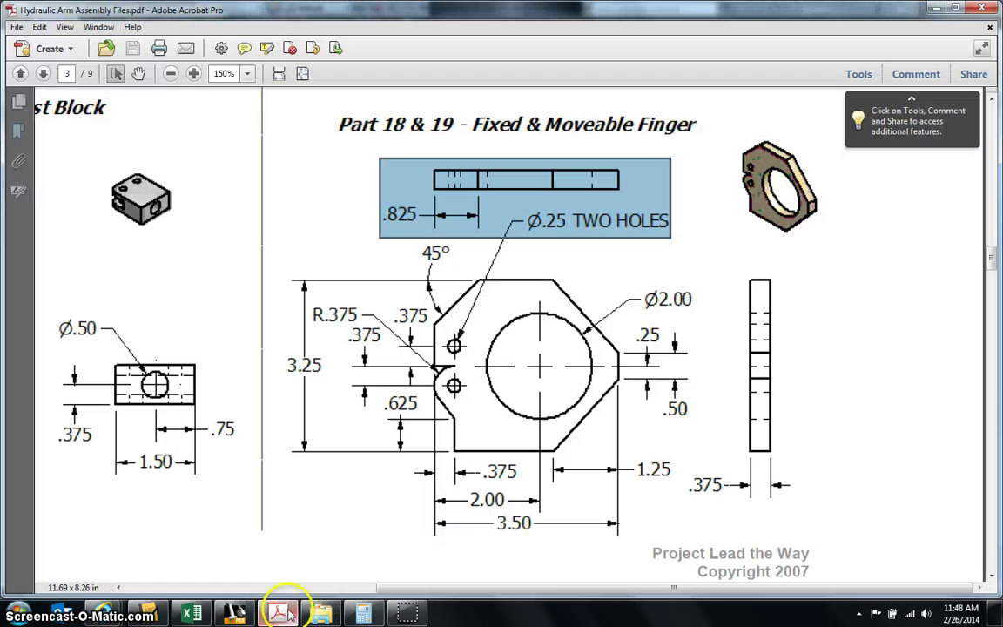
{"action": "left_click", "coordinate": [512, 357]}
{"action": "left_click", "coordinate": [556, 352]}
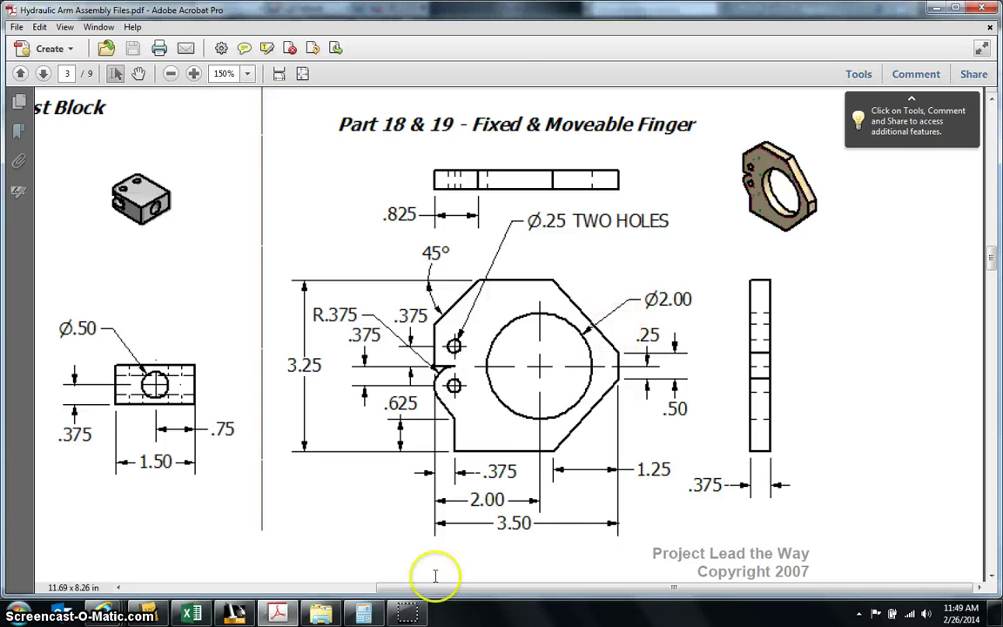
Step: Add a 2 in diameter hole on the front face, positioned 2 in from the left edge
{"action": "left_click", "coordinate": [234, 613]}
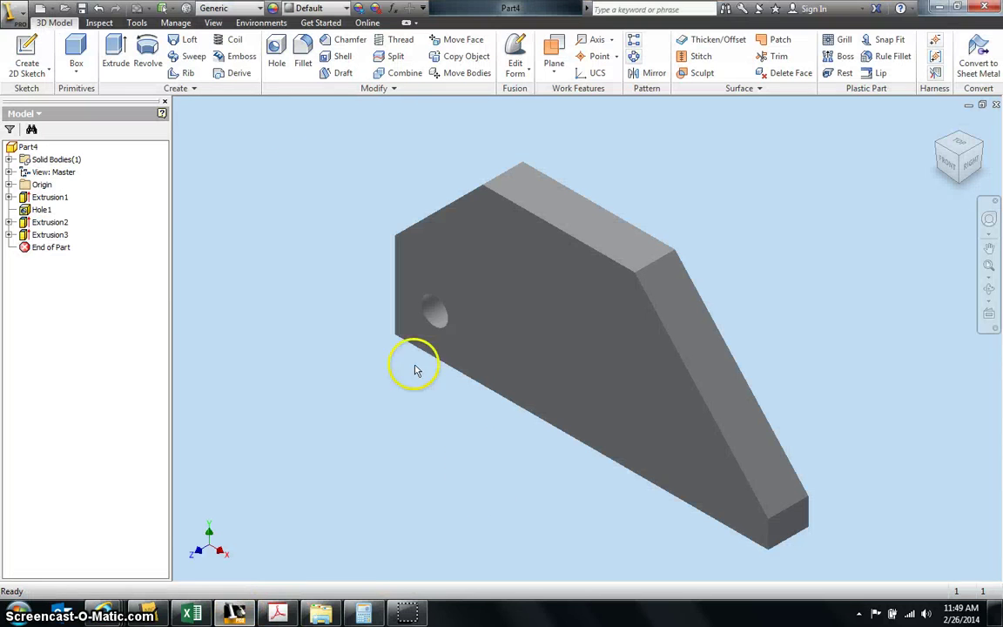
{"action": "left_click", "coordinate": [277, 54]}
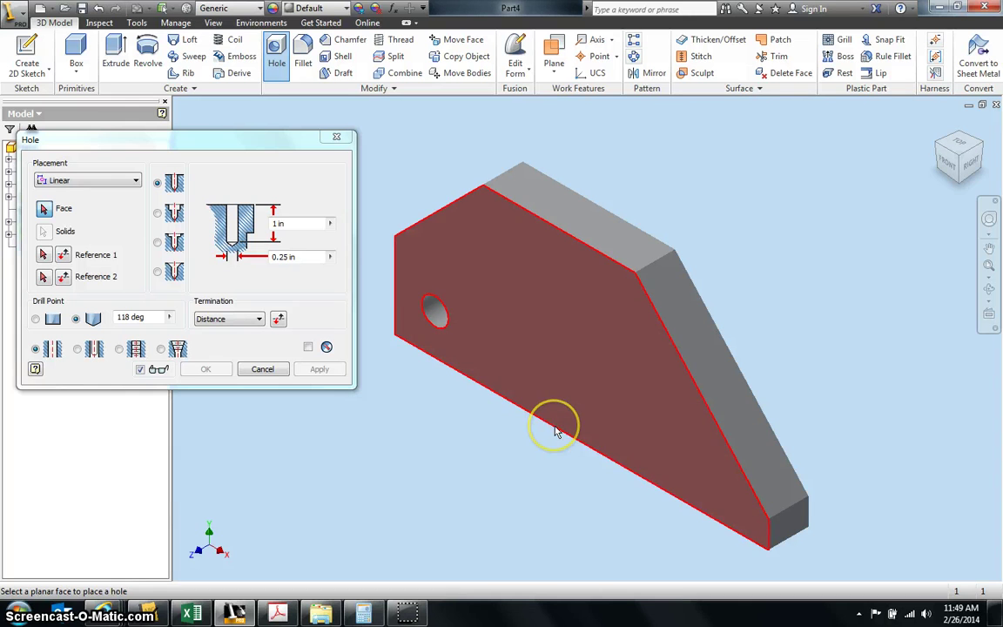
{"action": "left_click", "coordinate": [556, 431]}
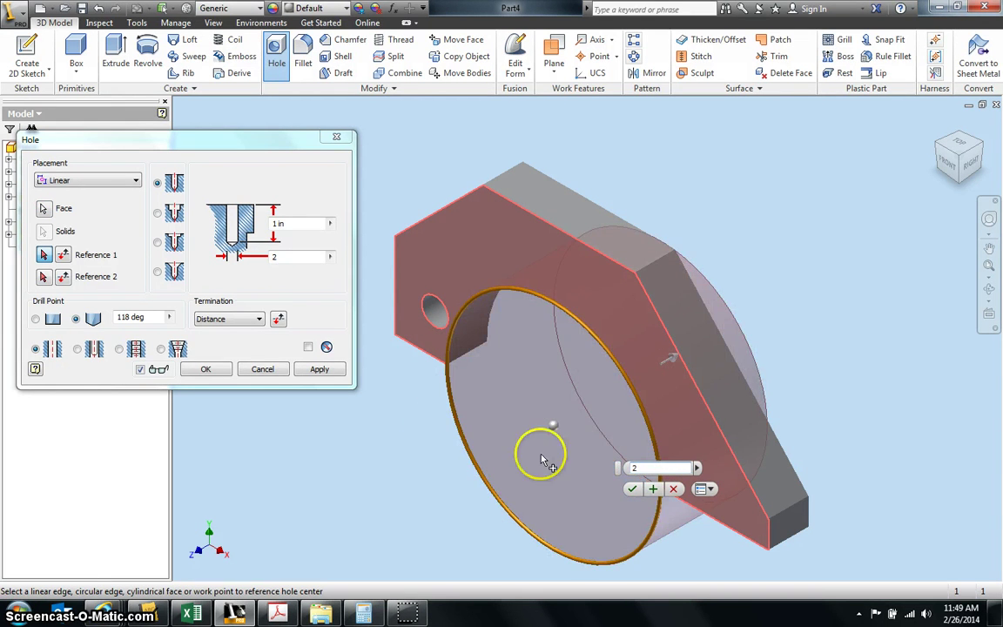
{"action": "left_click", "coordinate": [41, 255]}
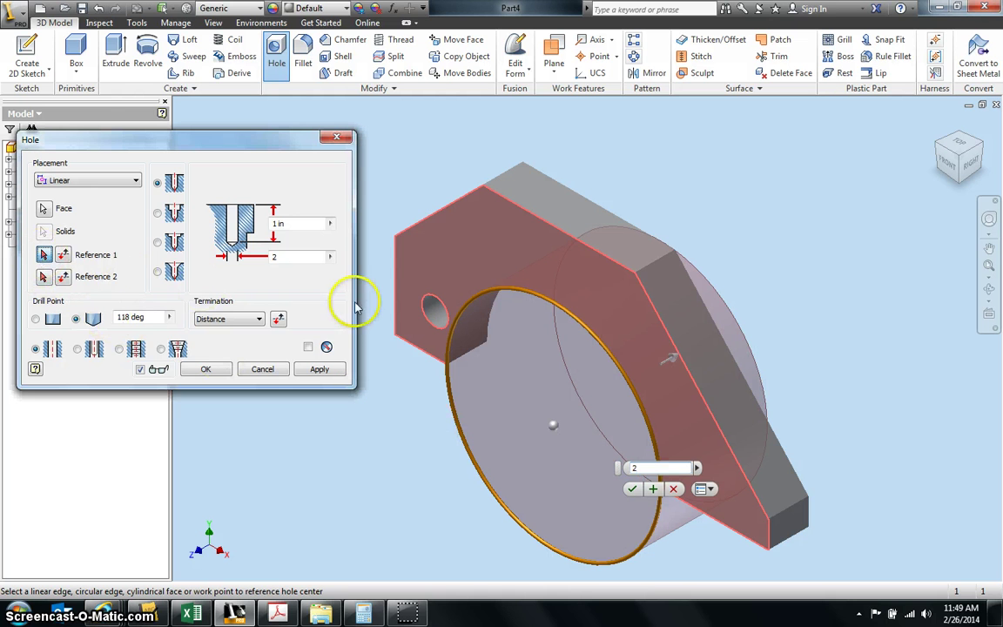
{"action": "left_click", "coordinate": [396, 324]}
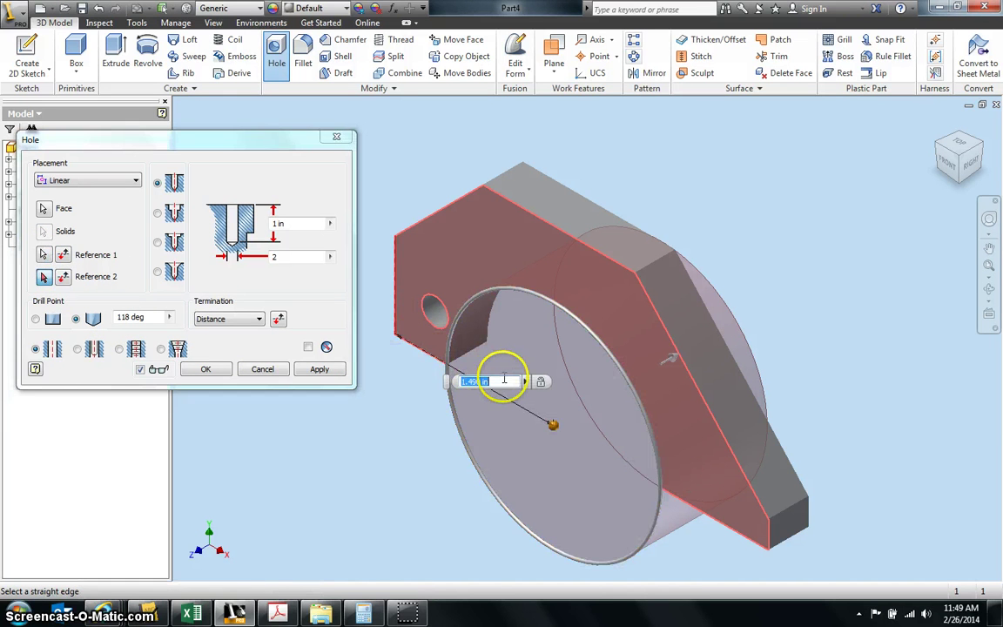
{"action": "type", "text": "2"}
{"action": "key", "text": "Return"}
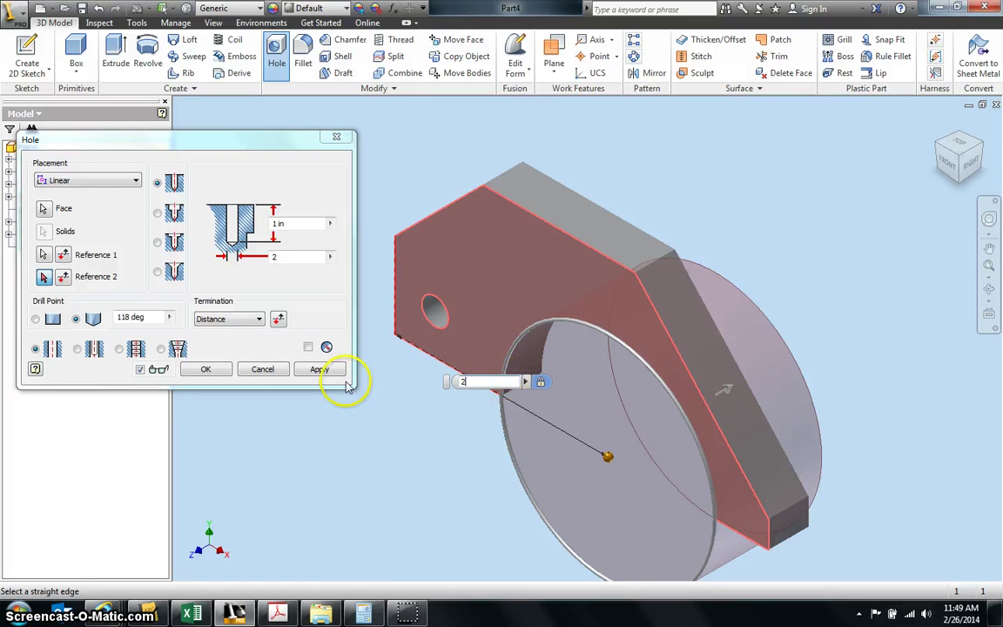
{"action": "left_click", "coordinate": [320, 370]}
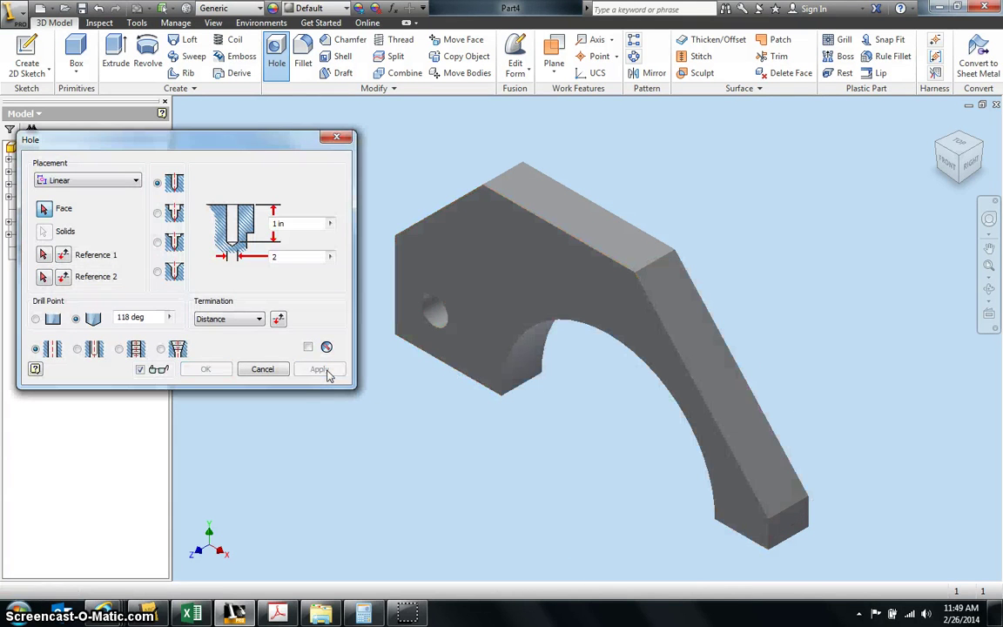
Step: Close the Hole dialog, view the arched part from Home, then return to the finger drawing in Acrobat
{"action": "left_click", "coordinate": [334, 140]}
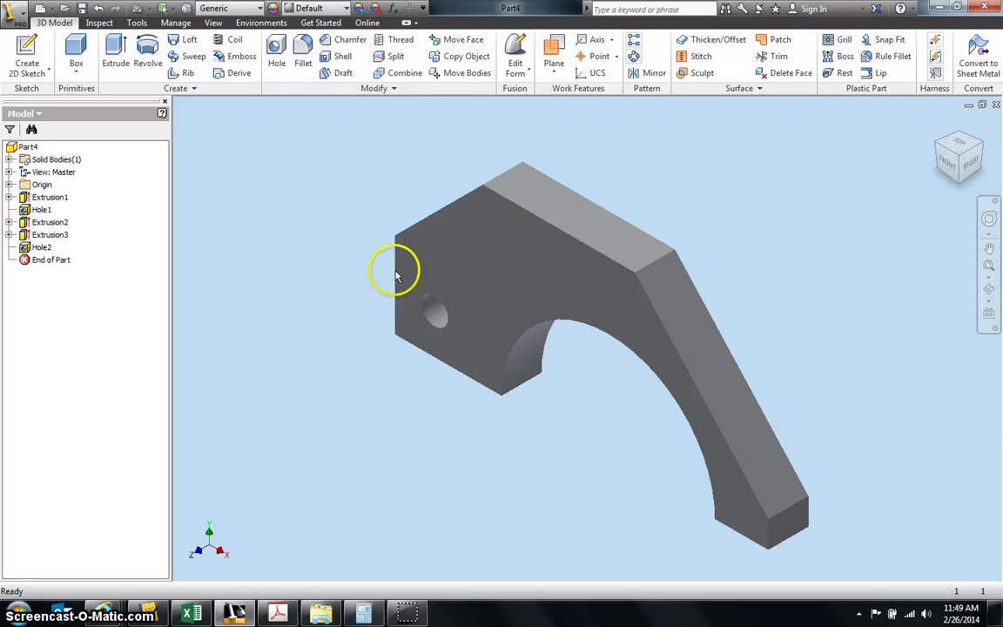
{"action": "left_click", "coordinate": [939, 127]}
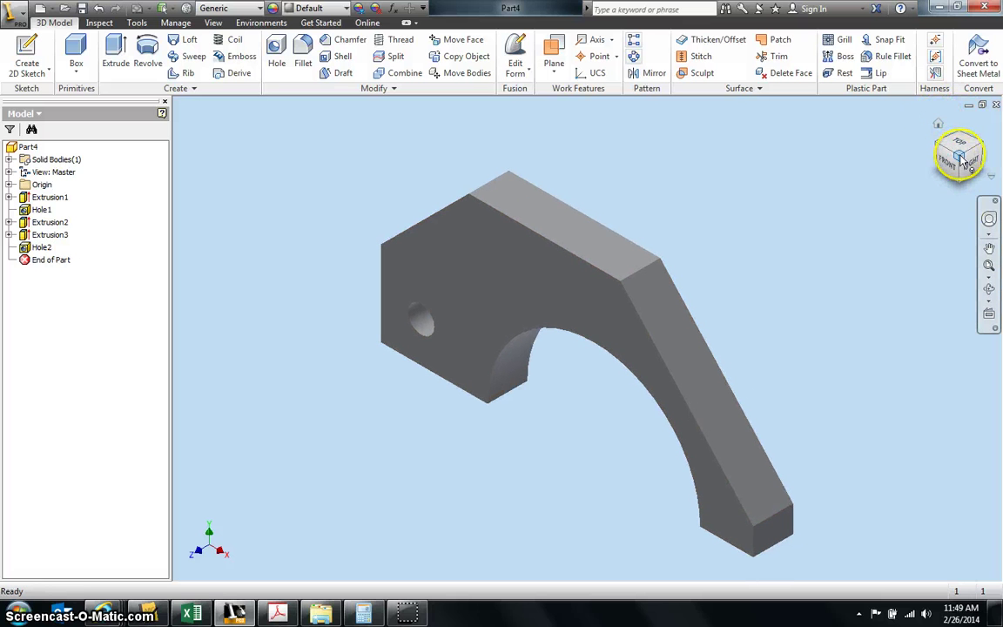
{"action": "mouse_move", "coordinate": [966, 161]}
{"action": "left_mouse_down"}
{"action": "mouse_move", "coordinate": [997, 157]}
{"action": "mouse_move", "coordinate": [161, 123]}
{"action": "mouse_move", "coordinate": [997, 149]}
{"action": "mouse_move", "coordinate": [961, 158]}
{"action": "left_mouse_up"}
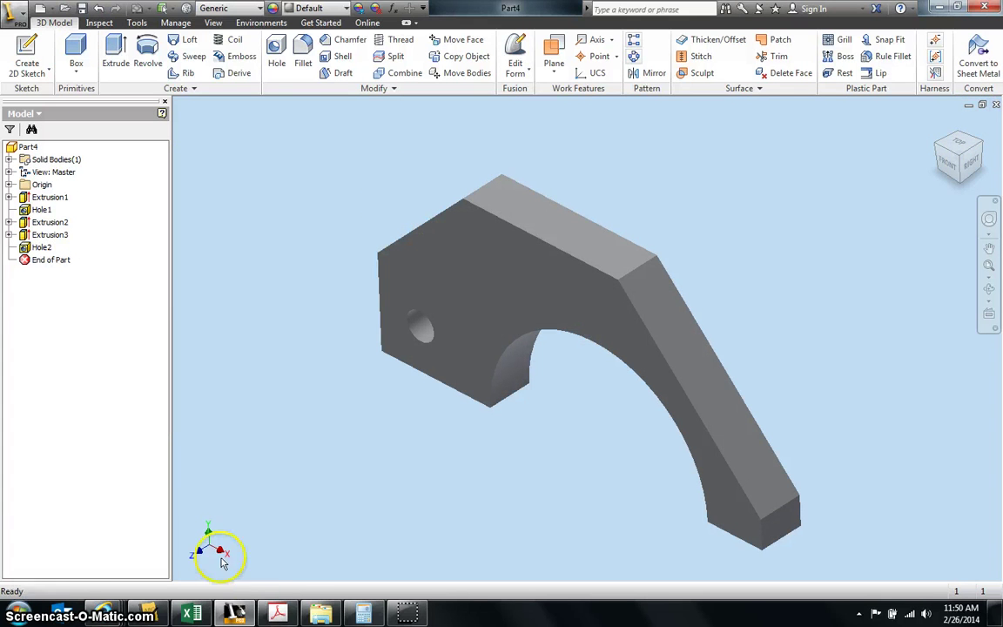
{"action": "left_click", "coordinate": [277, 615]}
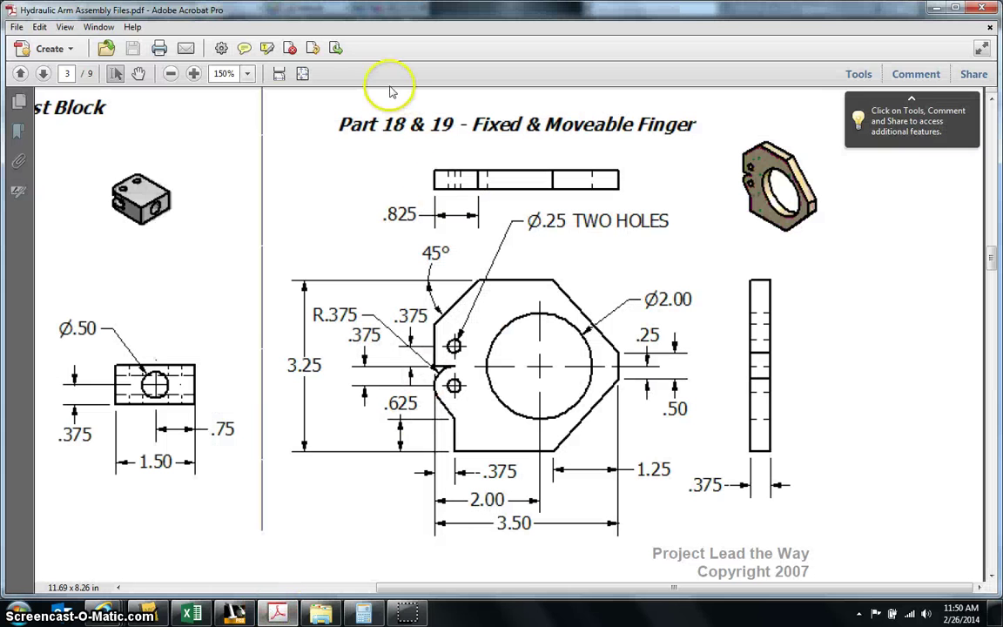